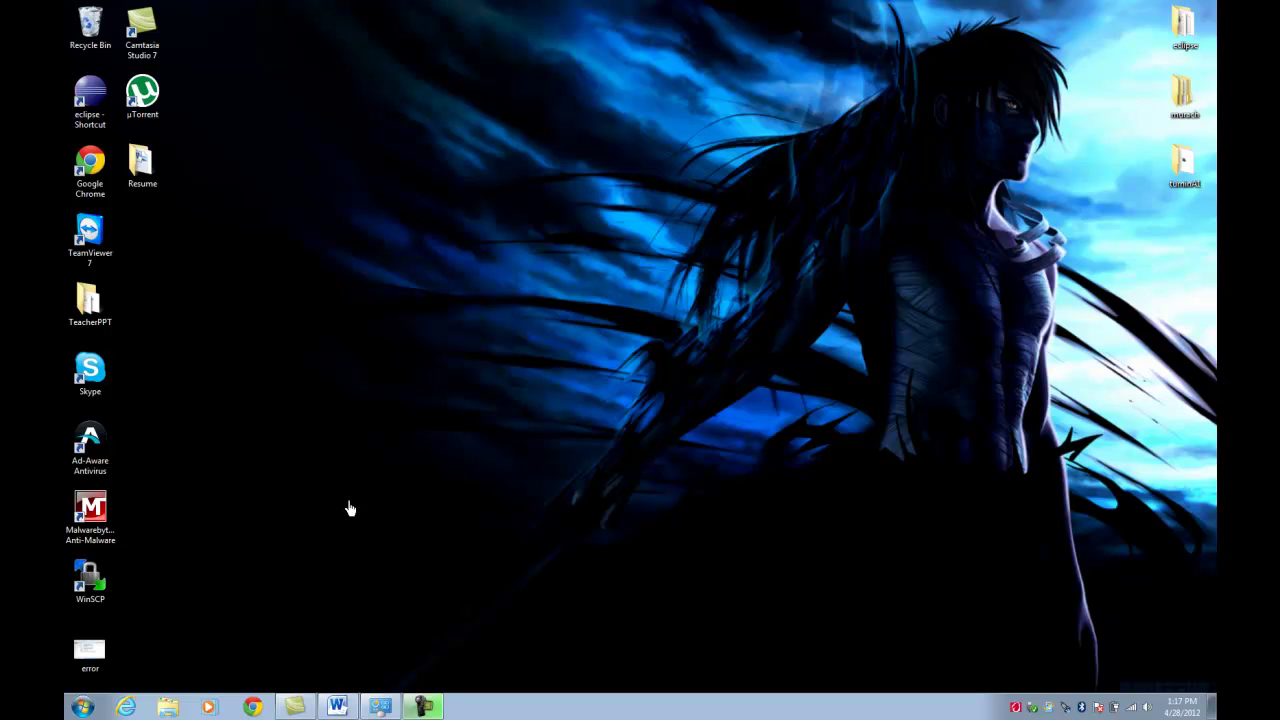
# - Open Chrome and run a Google search for 'peerblock'
pyautogui.click(257, 706)
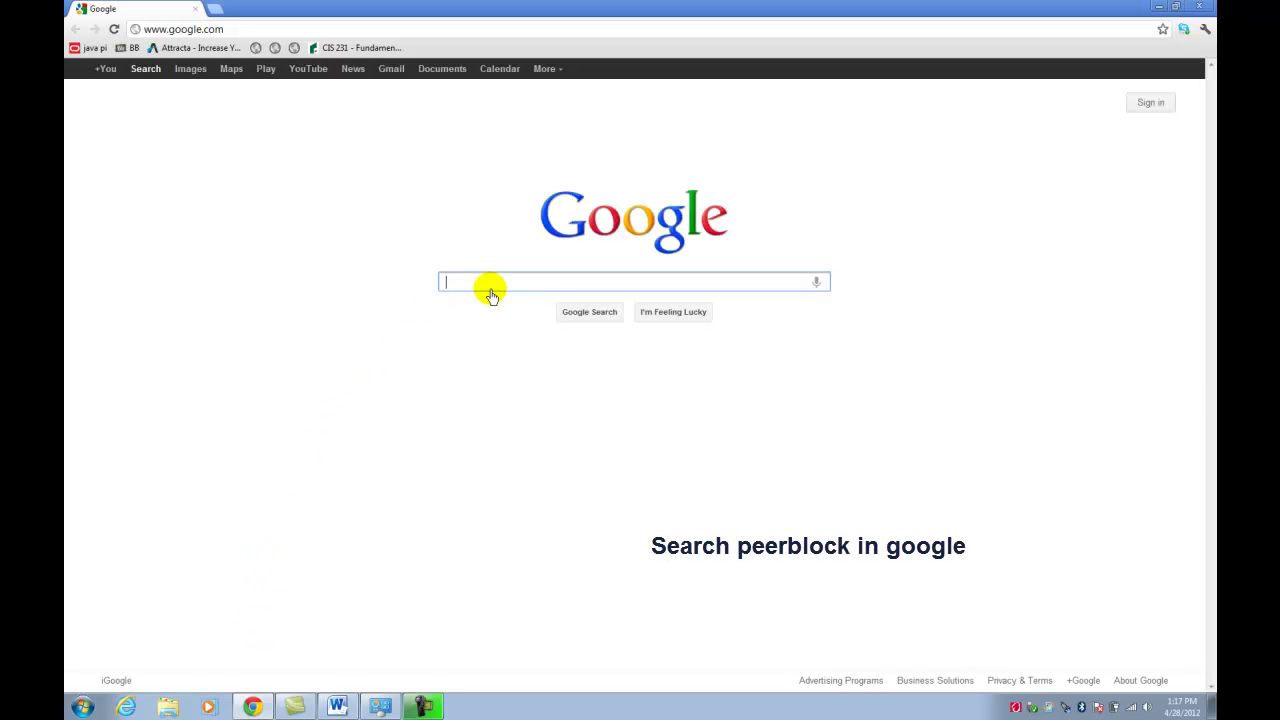
pyautogui.click(492, 287)
pyautogui.write('pee')
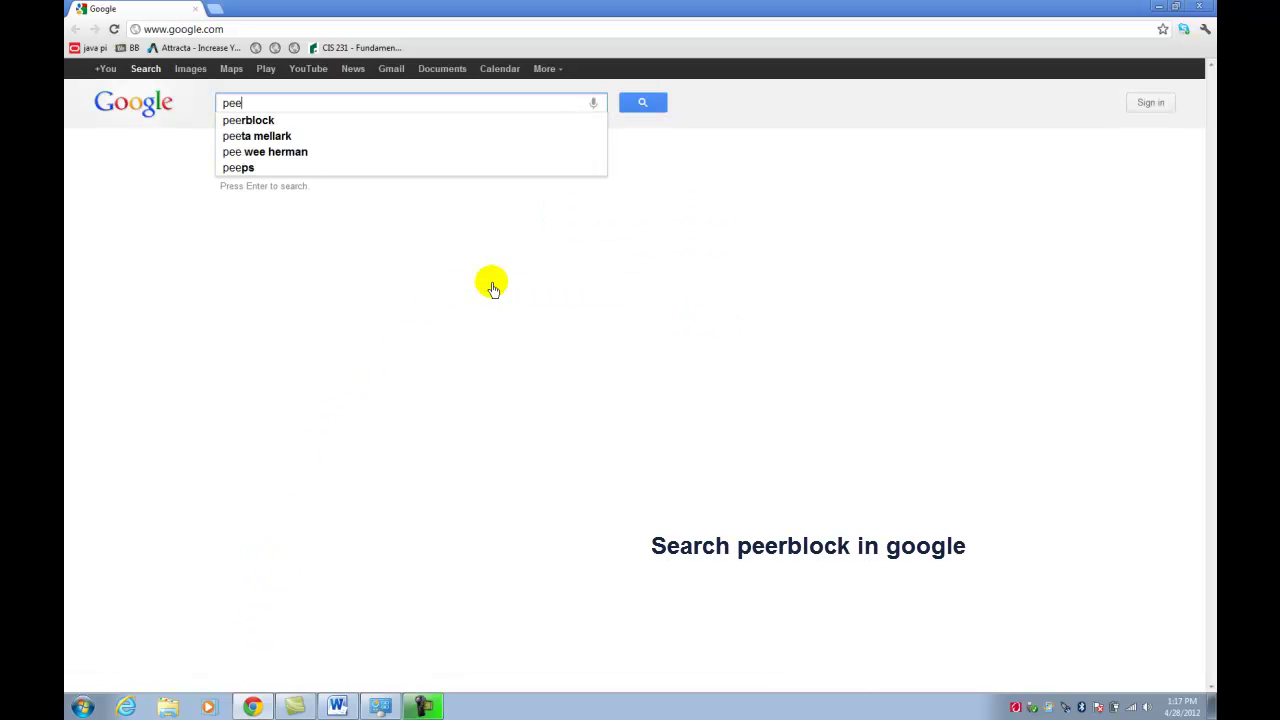
pyautogui.write('rblock')
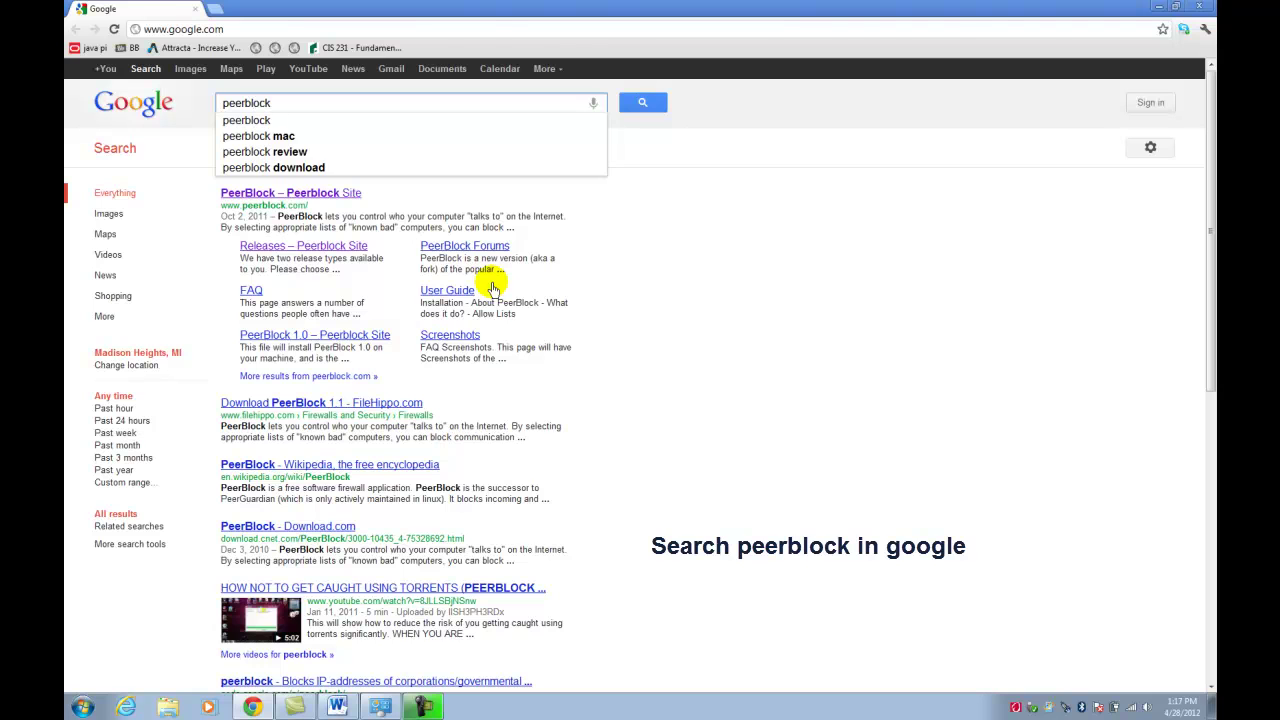
pyautogui.press('Return')
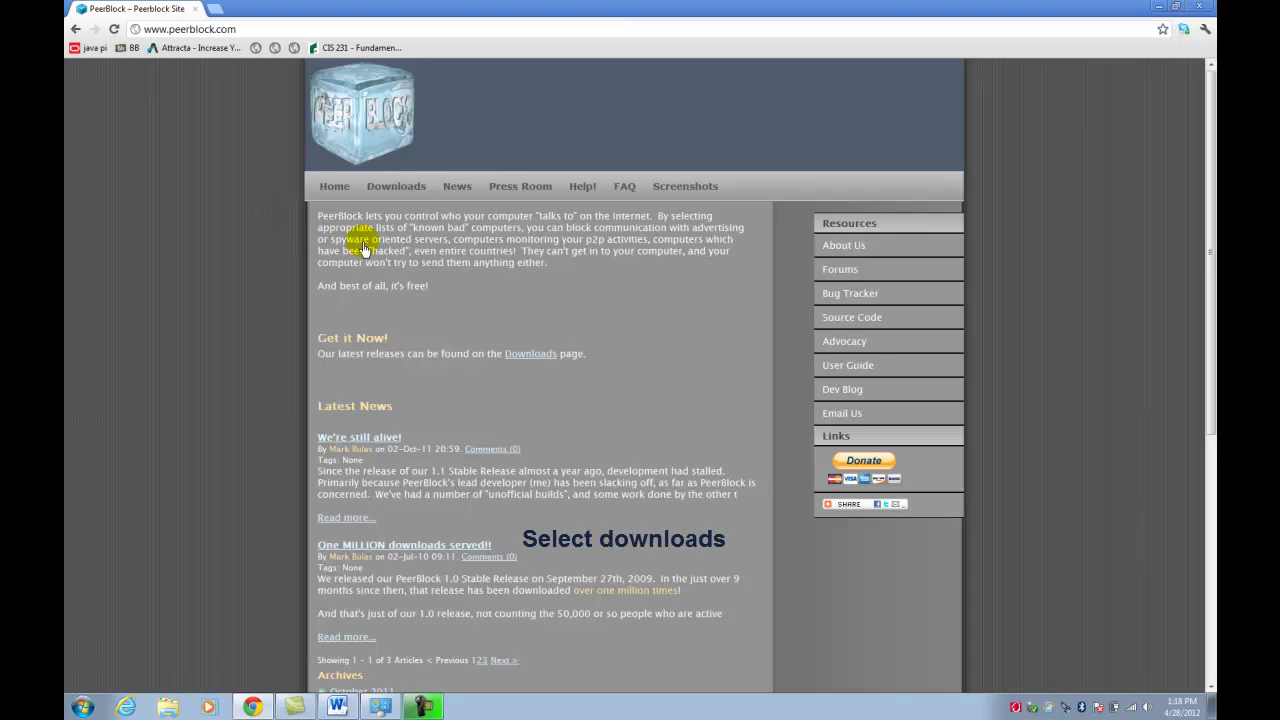
# - Download the PeerBlock 1.1 Installer from the site's Downloads page
pyautogui.click(401, 196)
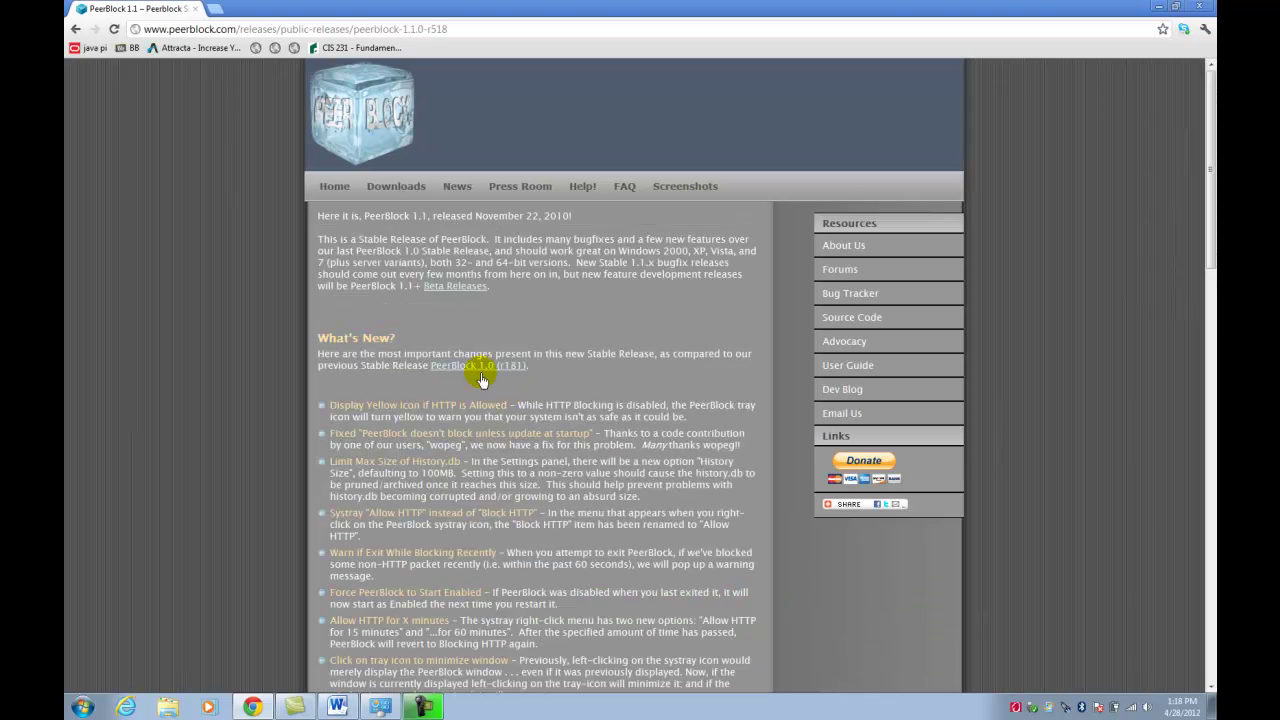
pyautogui.scroll(-5, 271, 320)
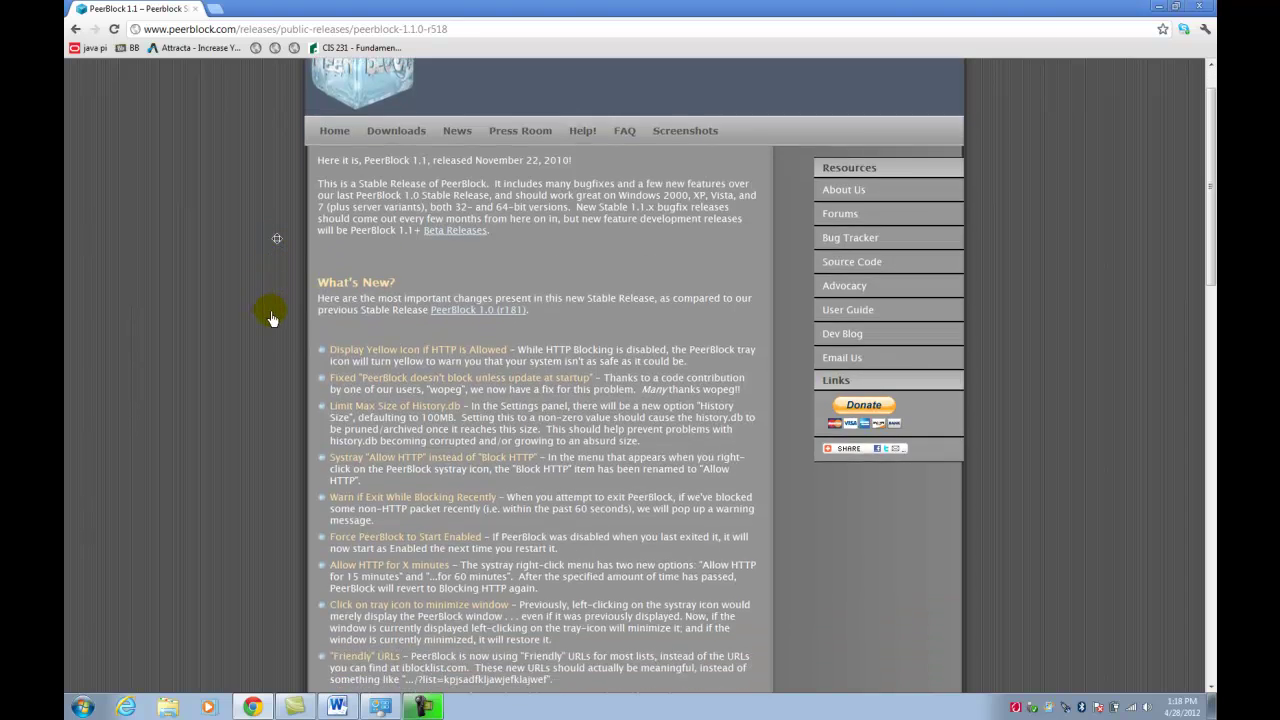
pyautogui.scroll(-3, 270, 345)
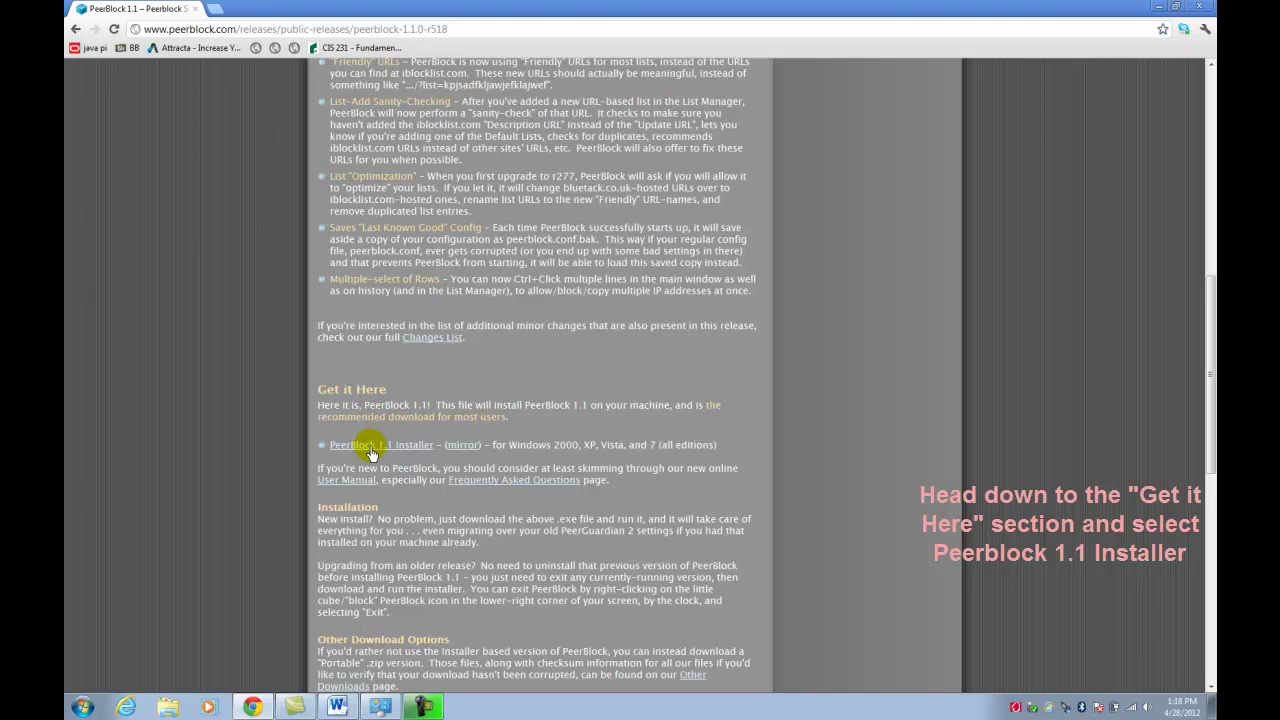
pyautogui.click(415, 450)
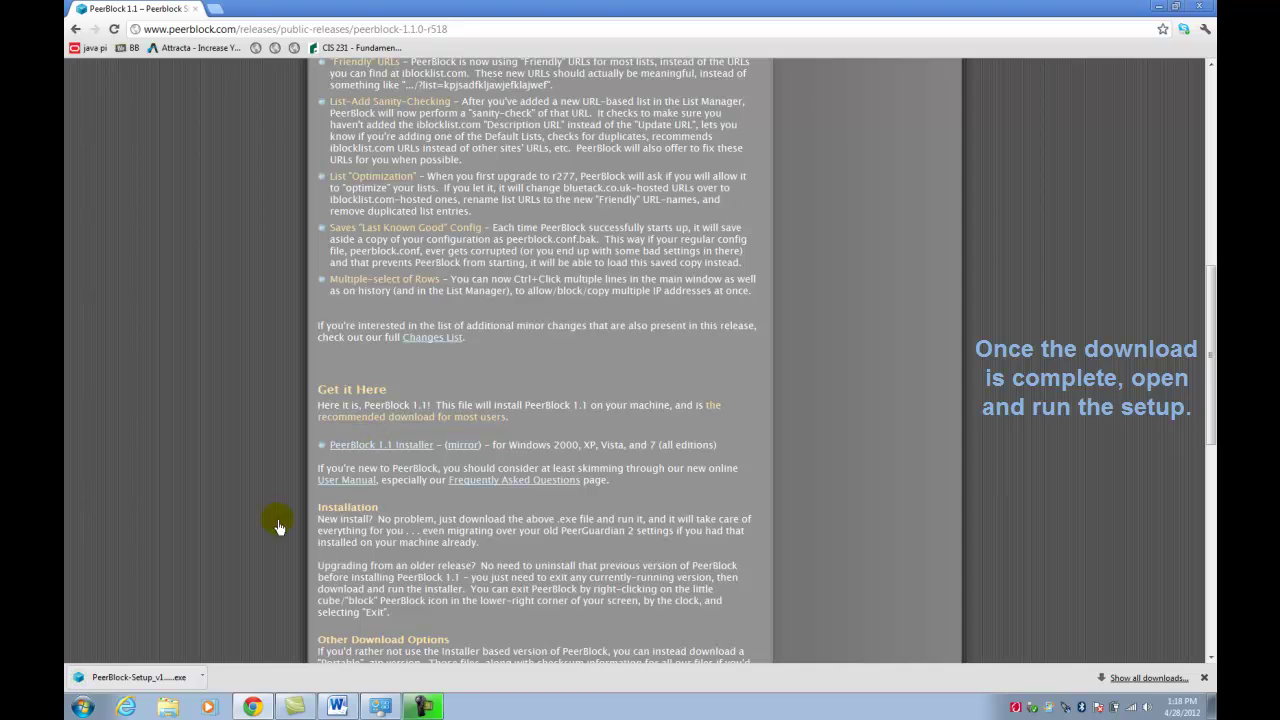
# - Launch the downloaded PeerBlock setup and accept the license agreement
pyautogui.click(170, 678)
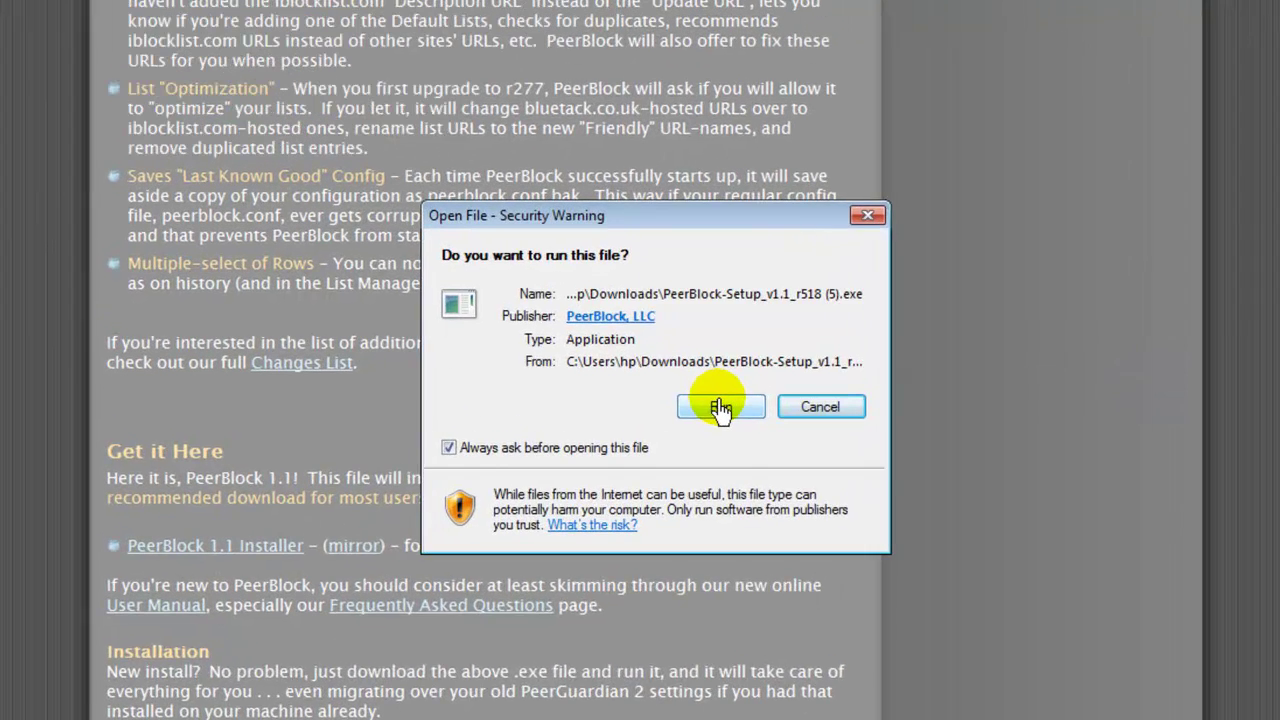
pyautogui.click(720, 408)
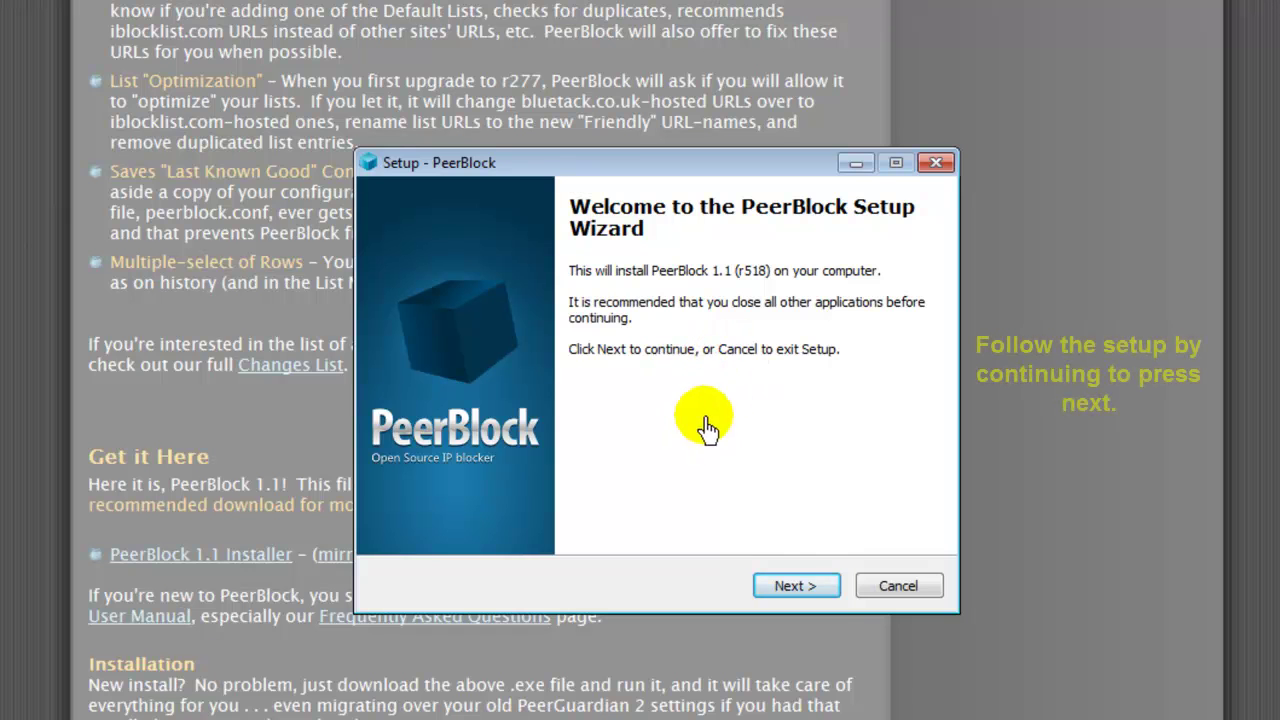
pyautogui.click(808, 588)
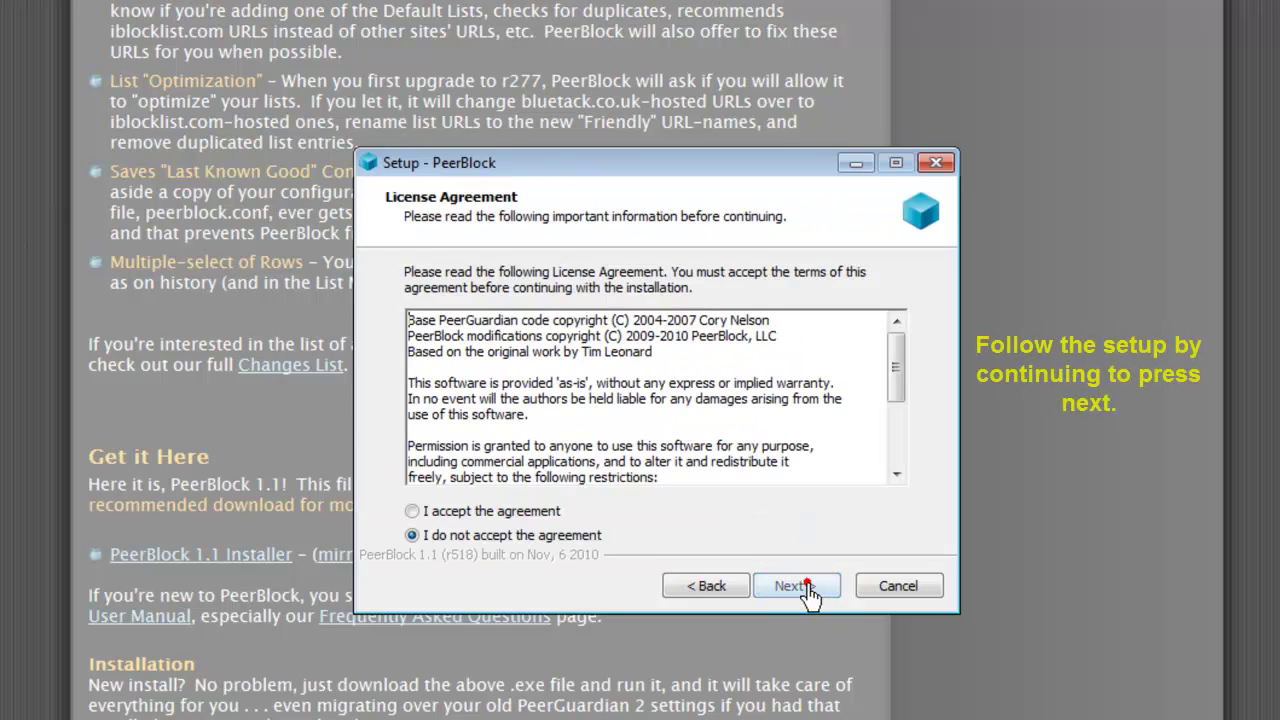
pyautogui.click(413, 511)
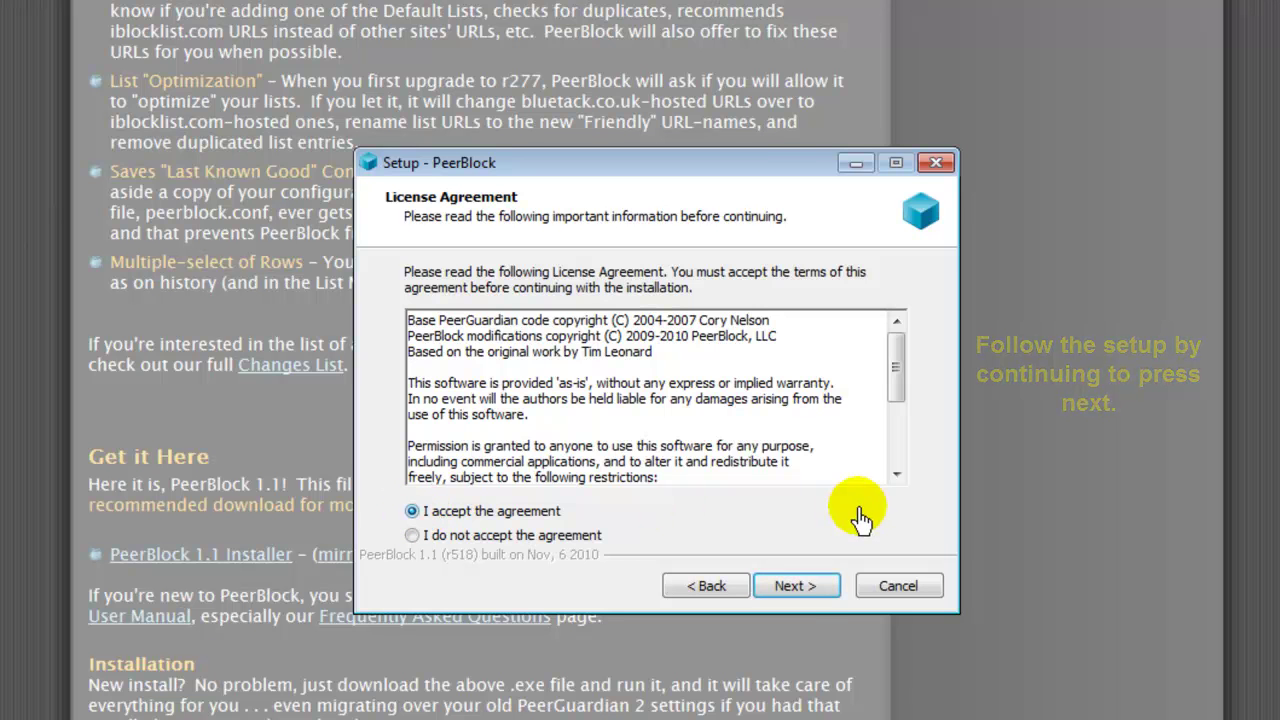
pyautogui.click(810, 596)
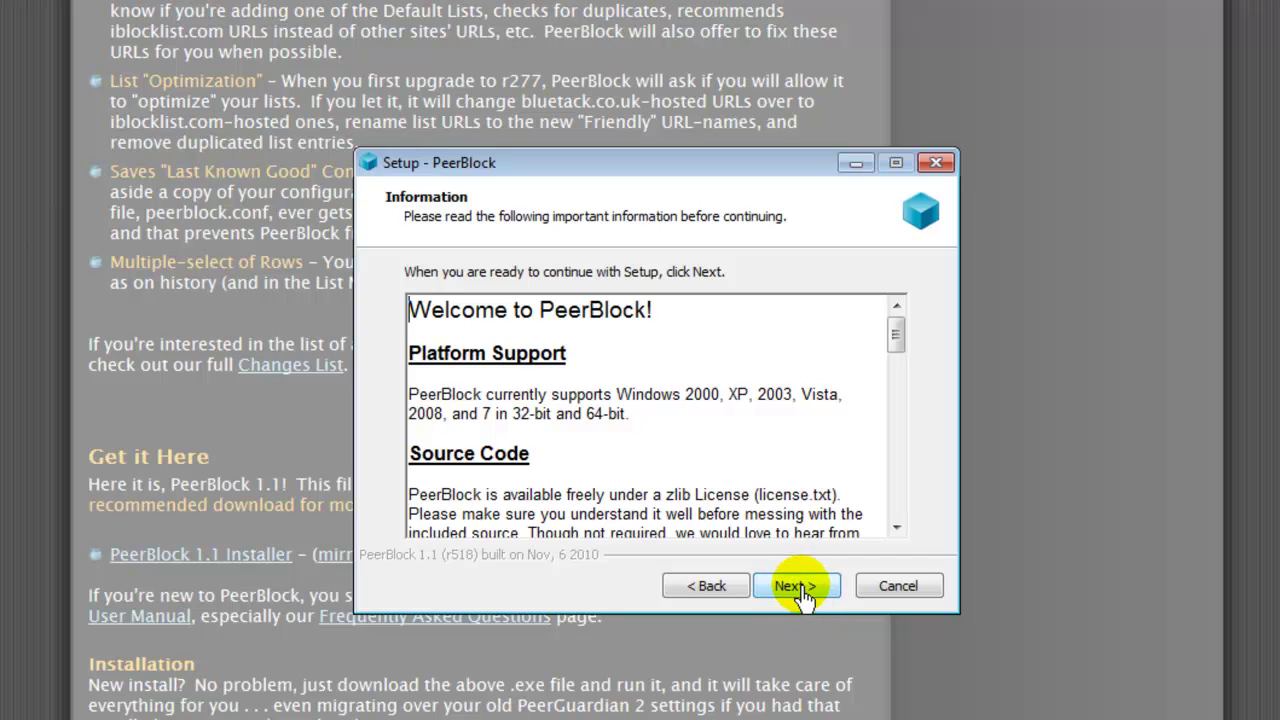
# - Install to C:\Program Files\PeerBlock with default Start Menu folder and desktop icon, then finish
pyautogui.click(800, 589)
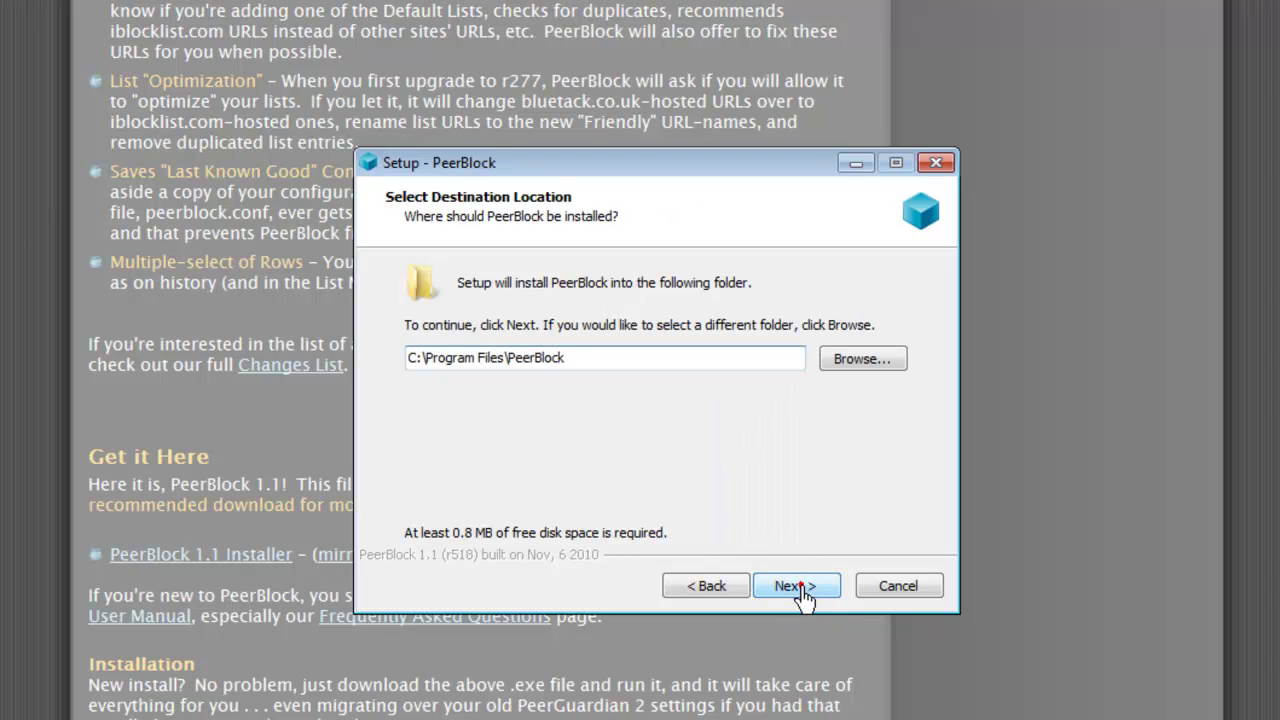
pyautogui.click(795, 588)
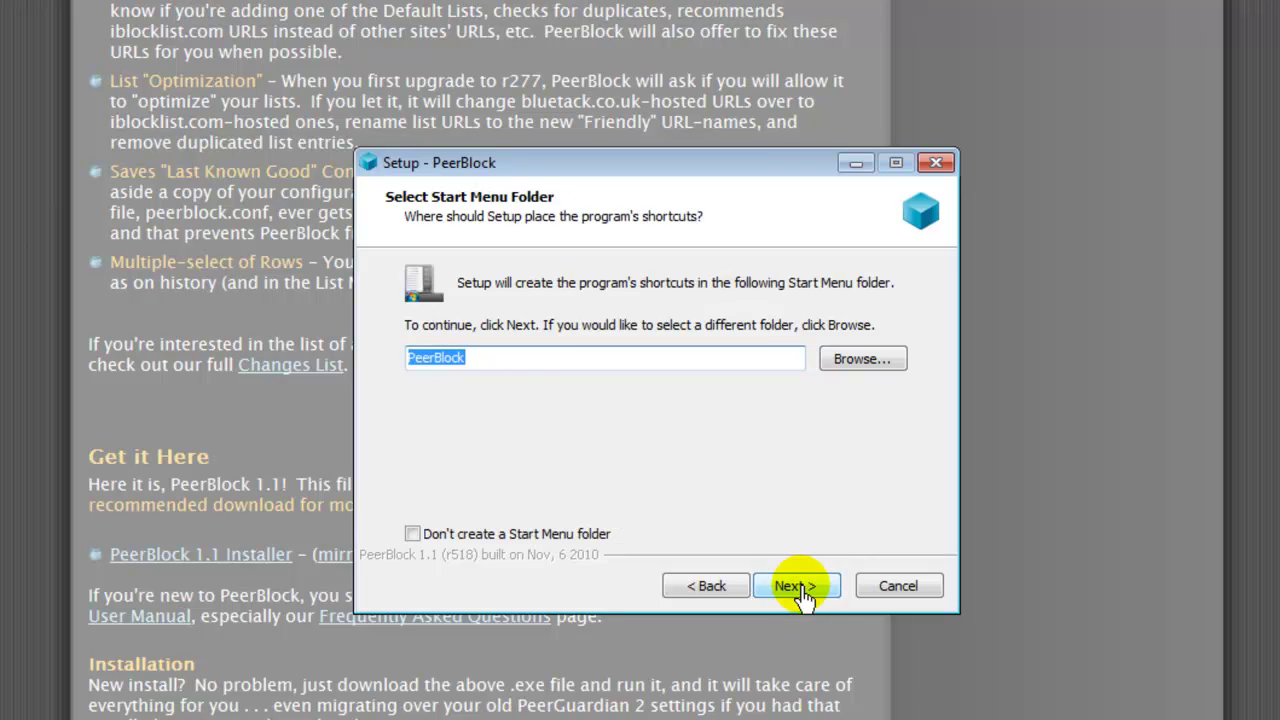
pyautogui.click(800, 590)
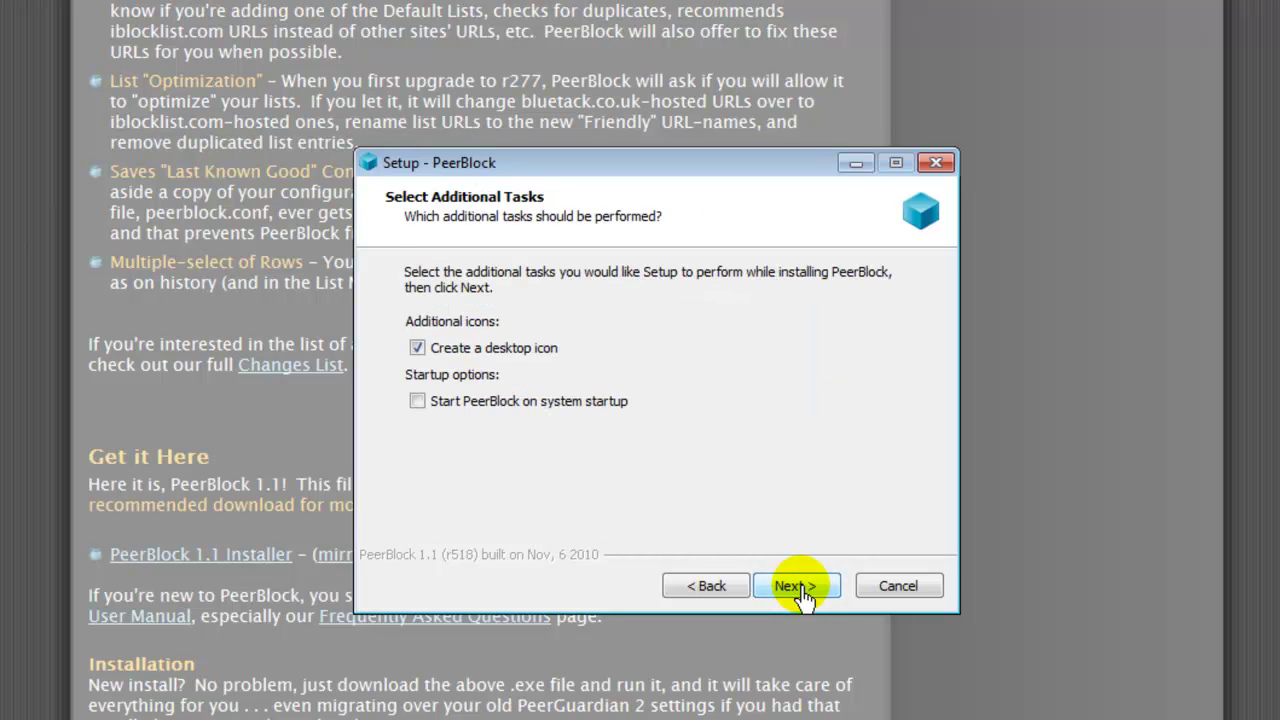
pyautogui.click(800, 588)
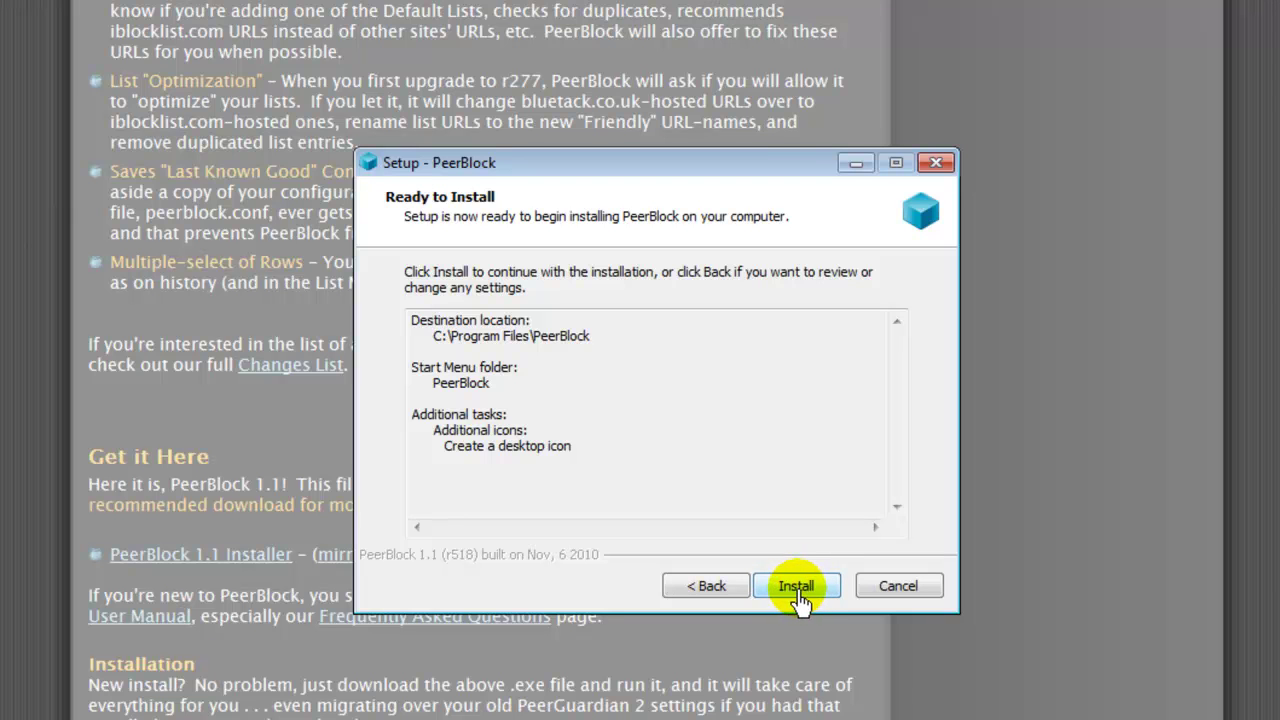
pyautogui.click(796, 588)
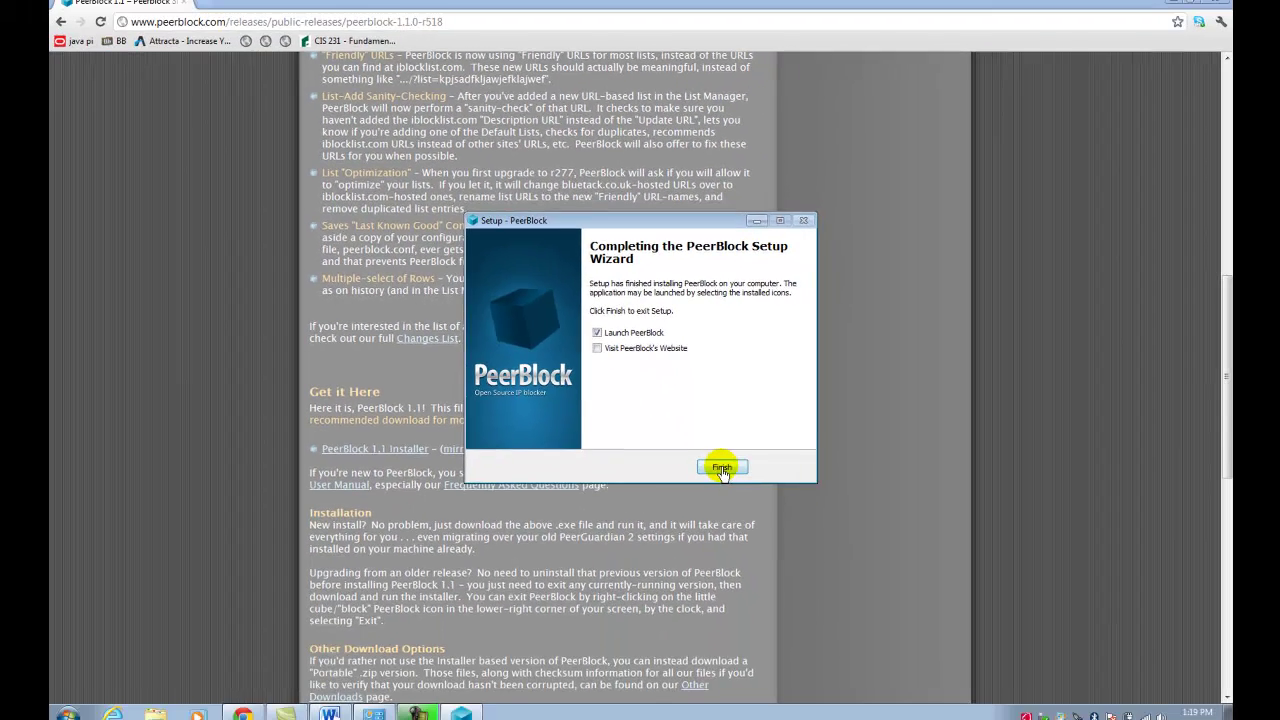
pyautogui.click(779, 560)
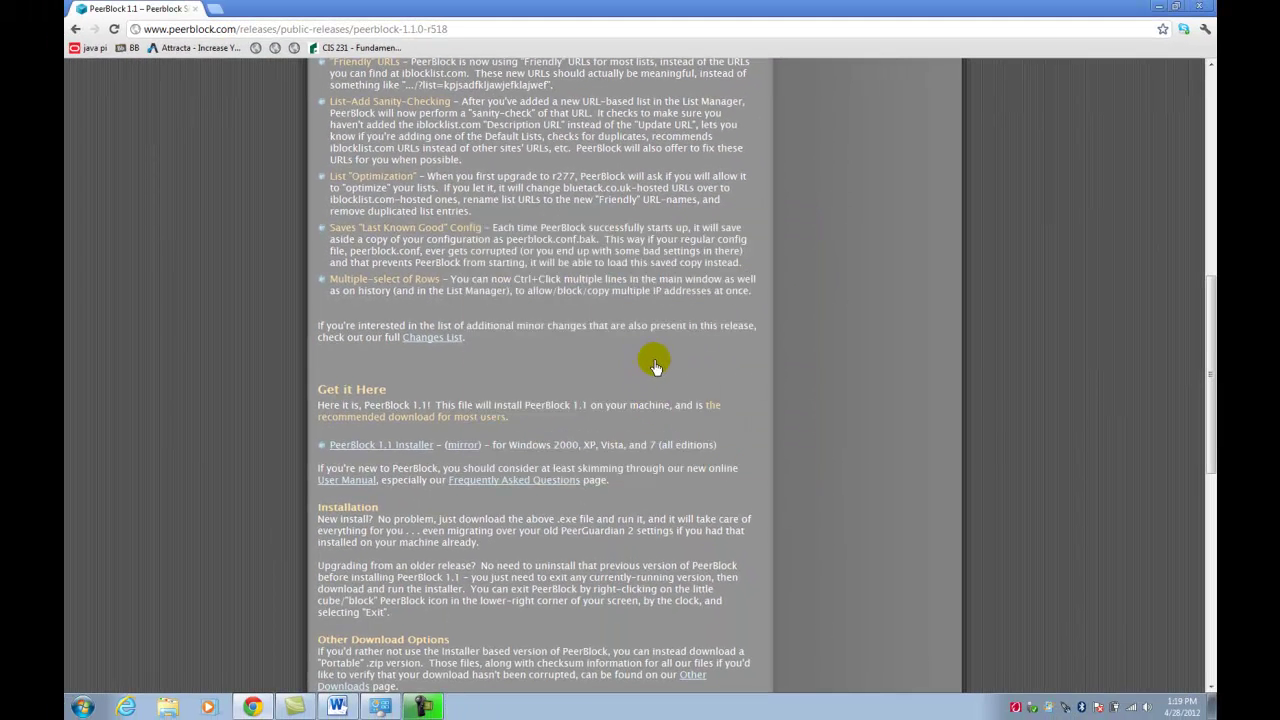
# - Close Chrome and add the Ads, Spyware and Educational blocklists alongside P2P in the Startup Wizard
pyautogui.click(1199, 7)
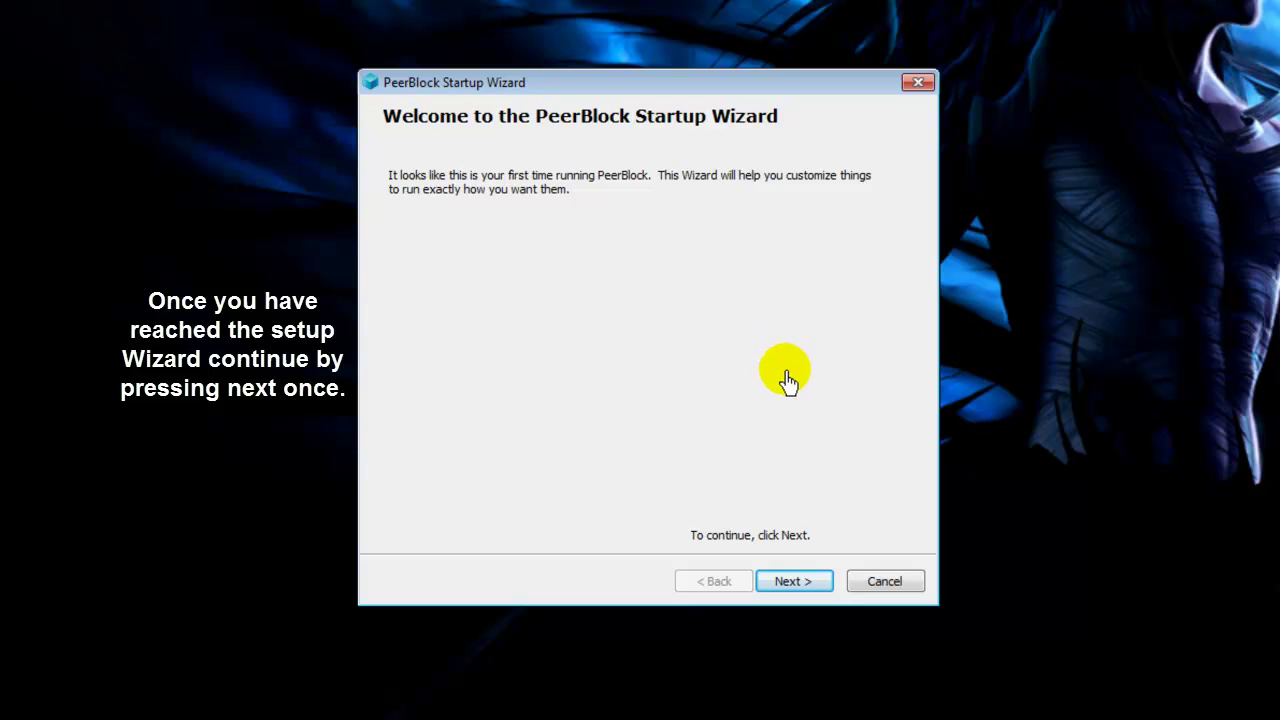
pyautogui.click(799, 588)
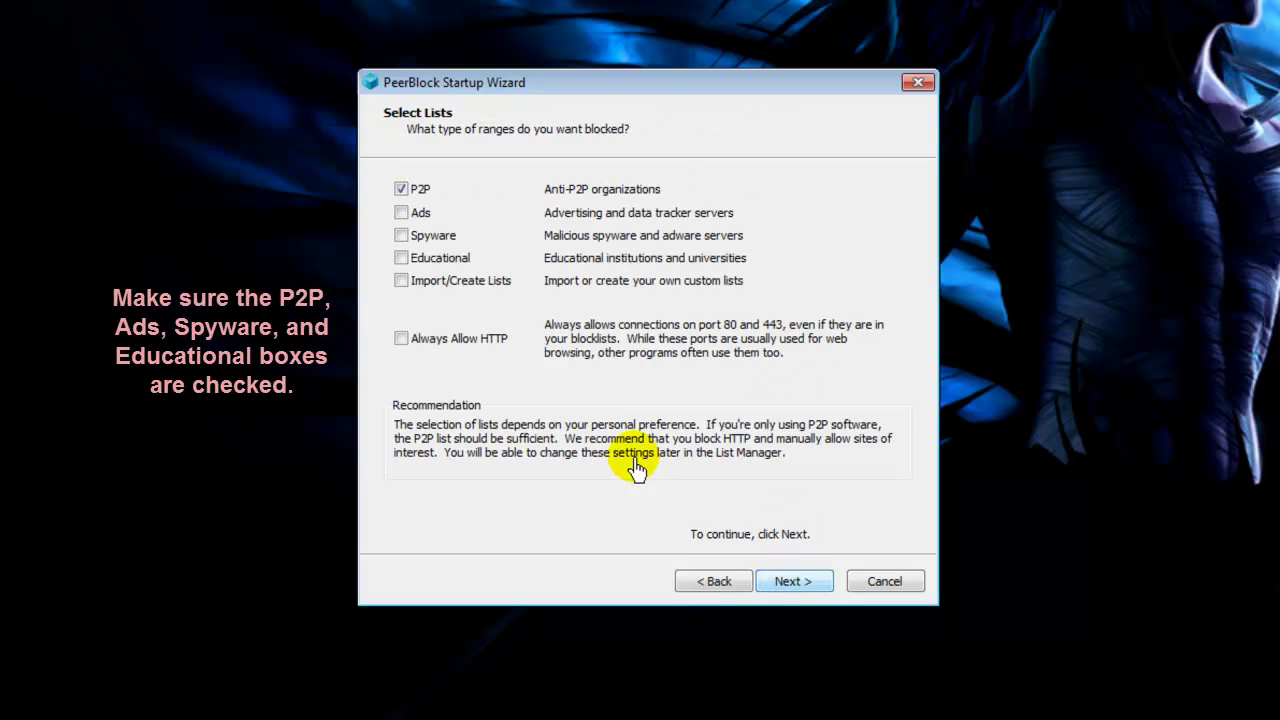
pyautogui.click(401, 214)
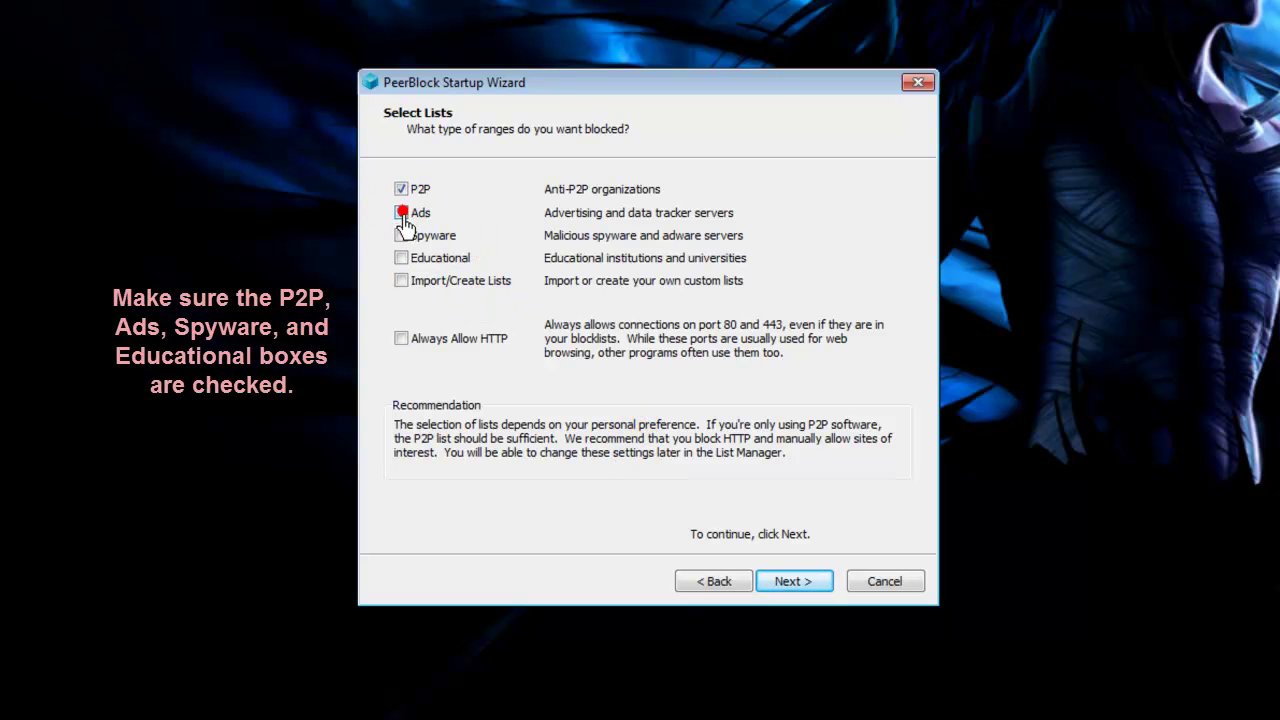
pyautogui.click(401, 235)
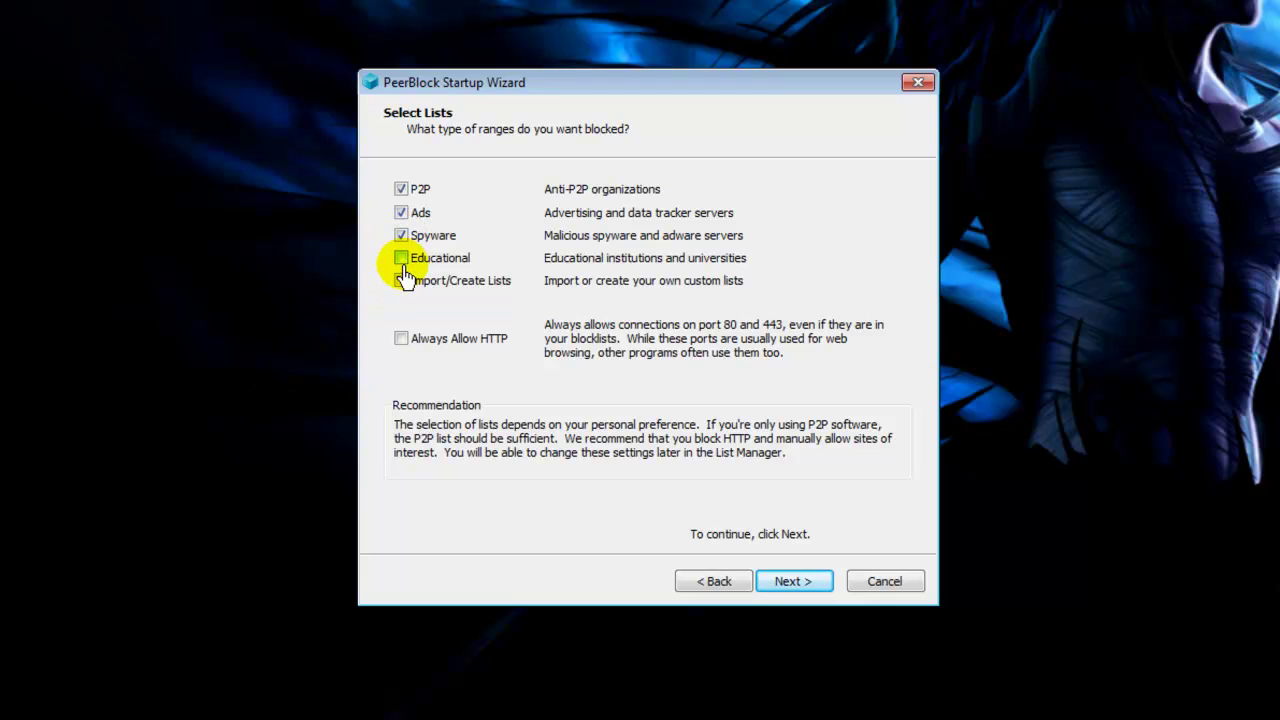
pyautogui.click(401, 258)
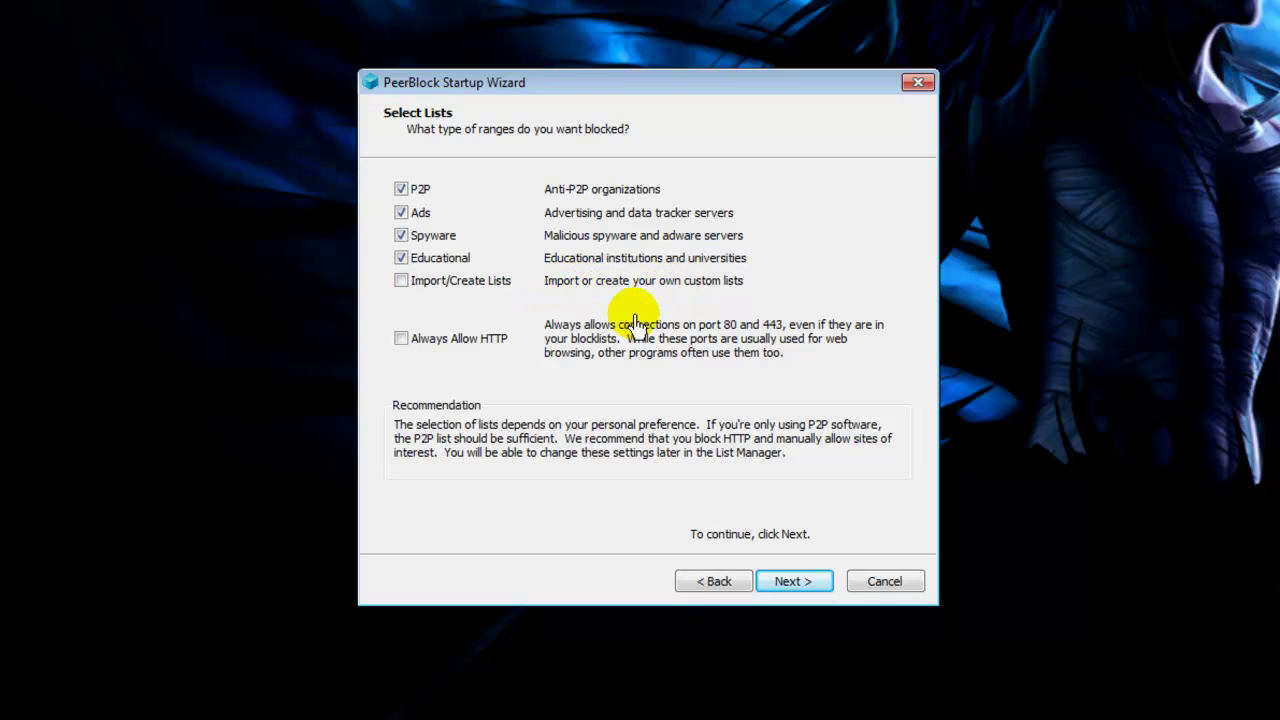
pyautogui.click(795, 583)
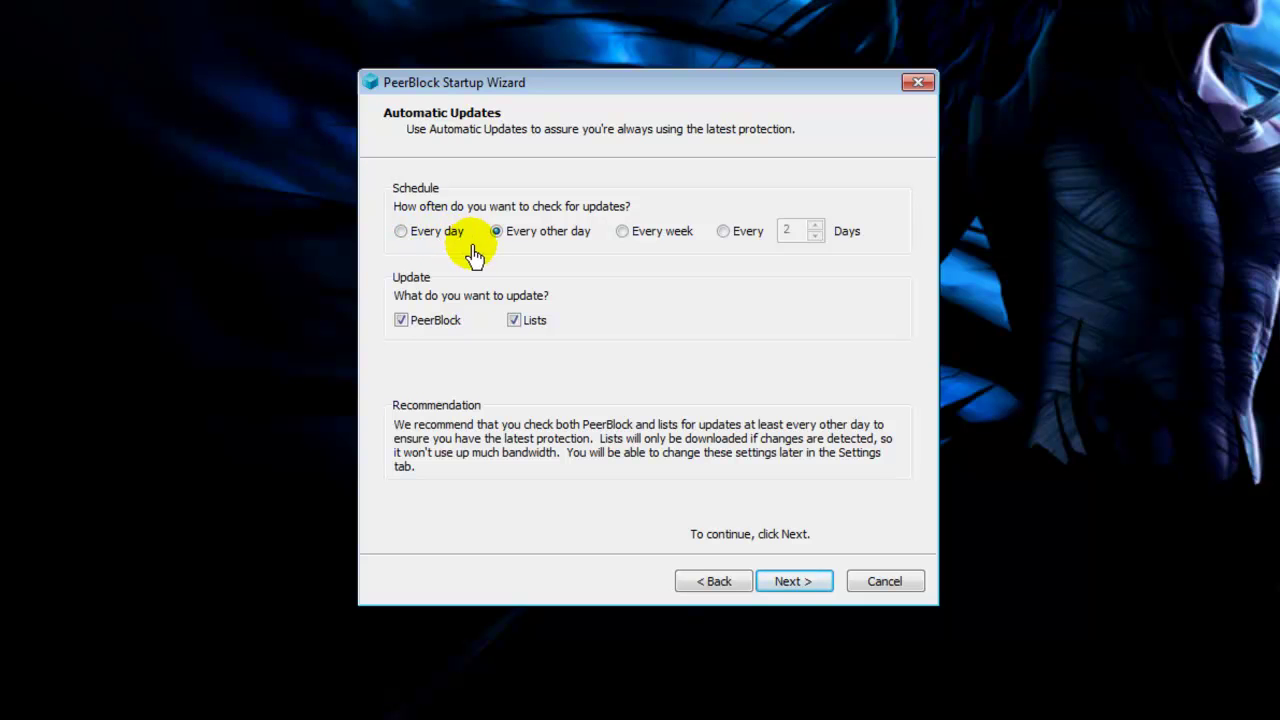
# - Keep every-other-day automatic updates and close the finished blocklist update
pyautogui.click(795, 582)
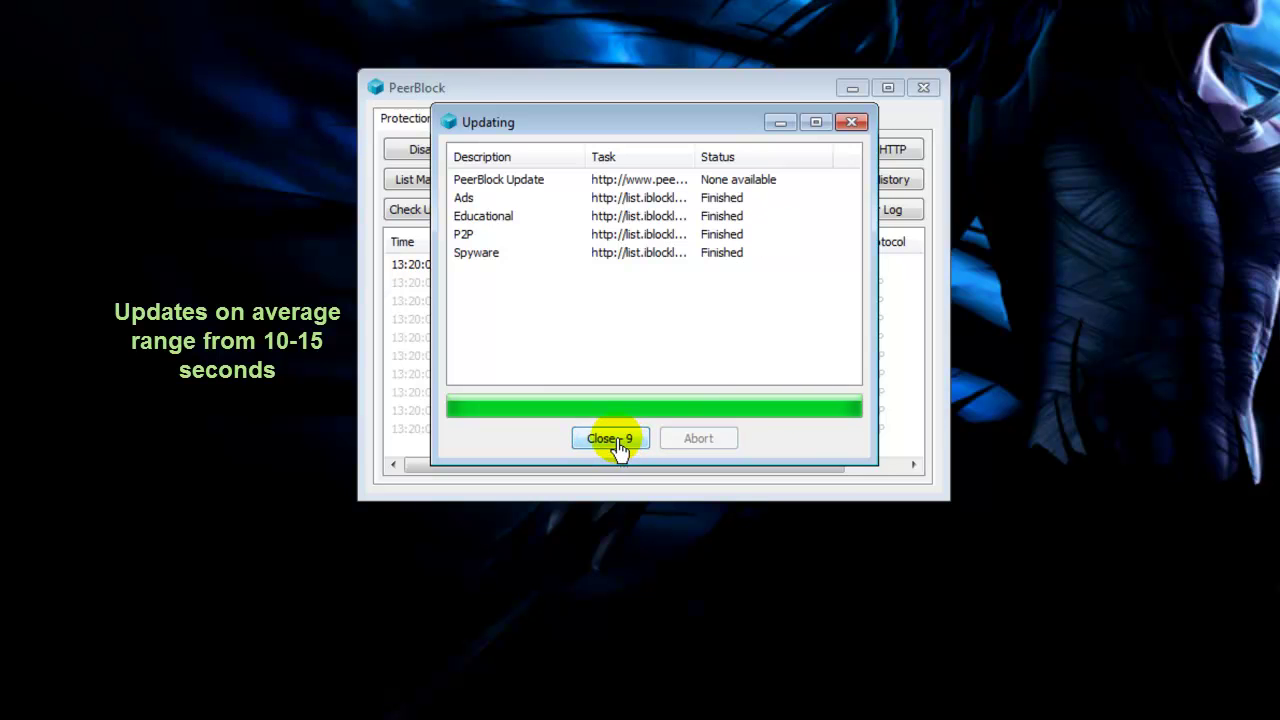
pyautogui.click(611, 440)
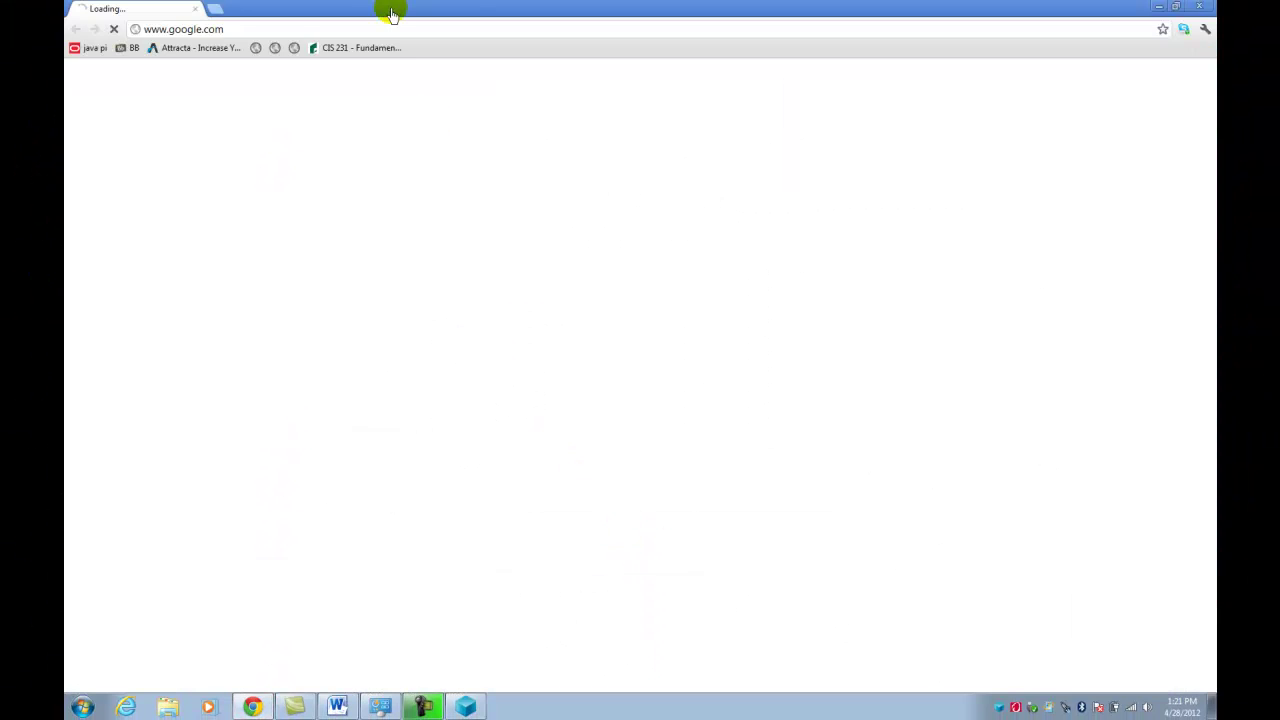
# - Search Google for 'cal poly pomona' and open the Cal Poly Pomona website result
pyautogui.click(517, 287)
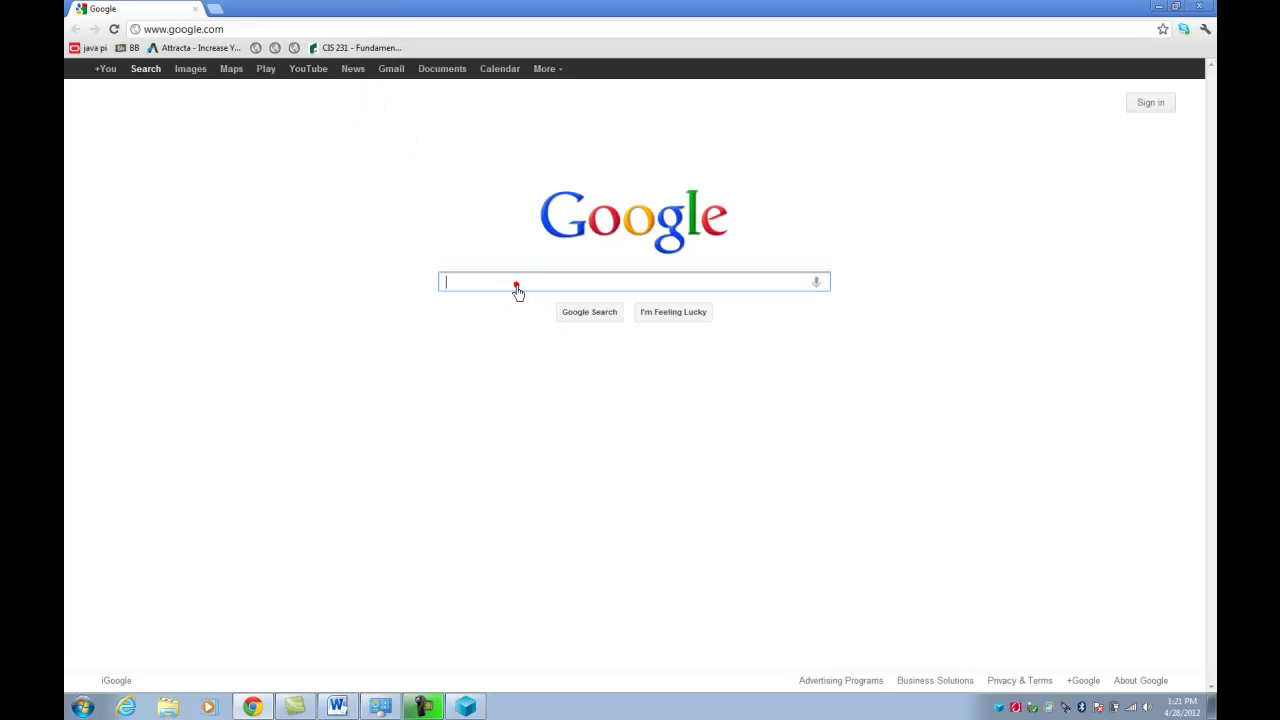
pyautogui.write('cal pol')
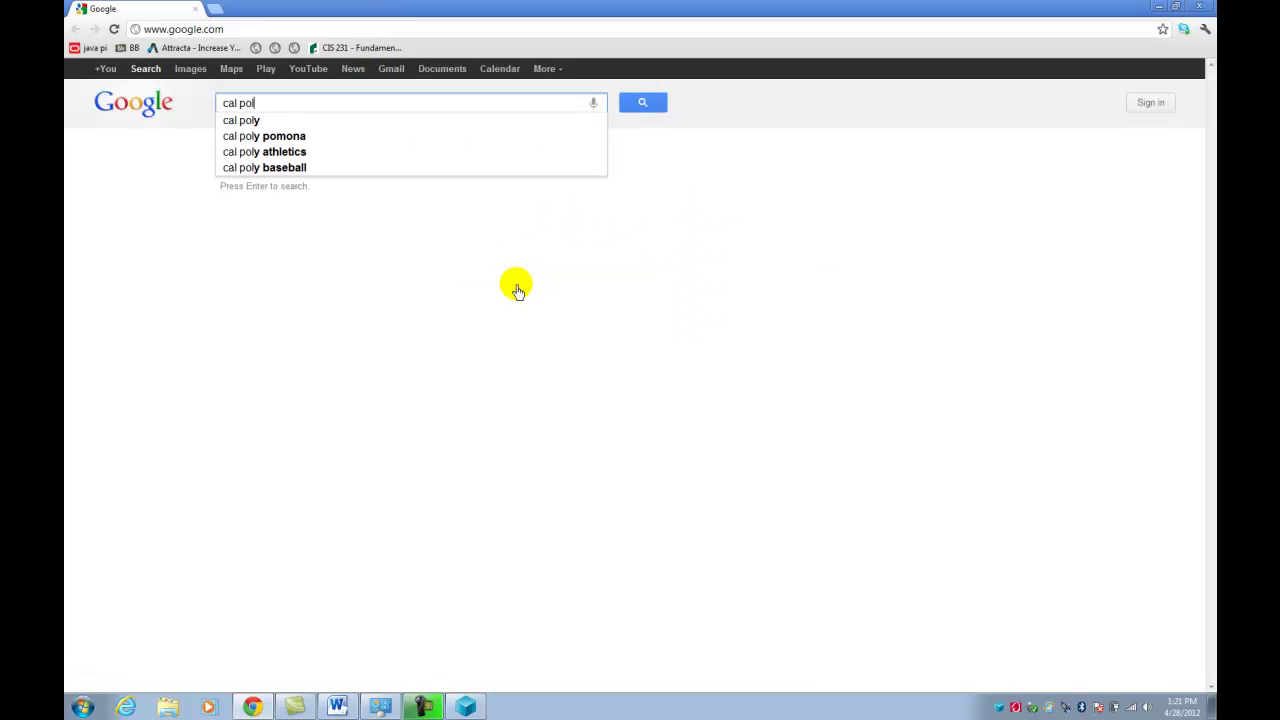
pyautogui.write('y pomona')
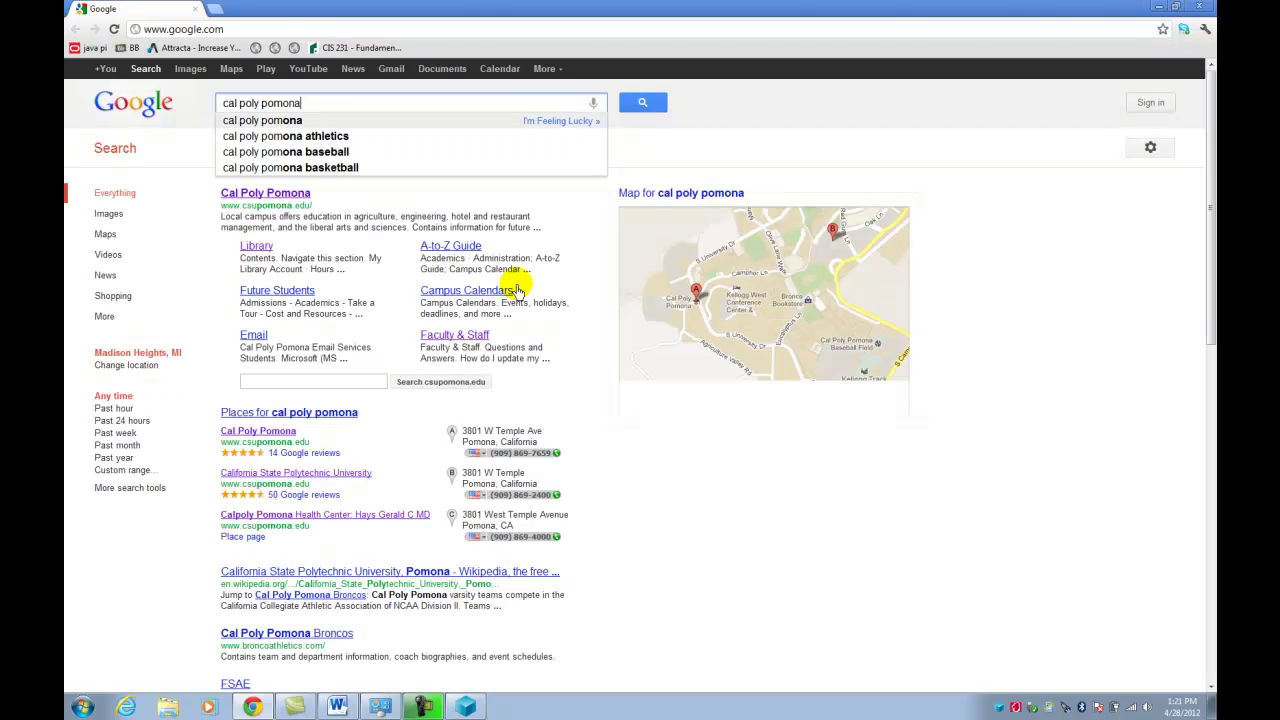
pyautogui.press('Return')
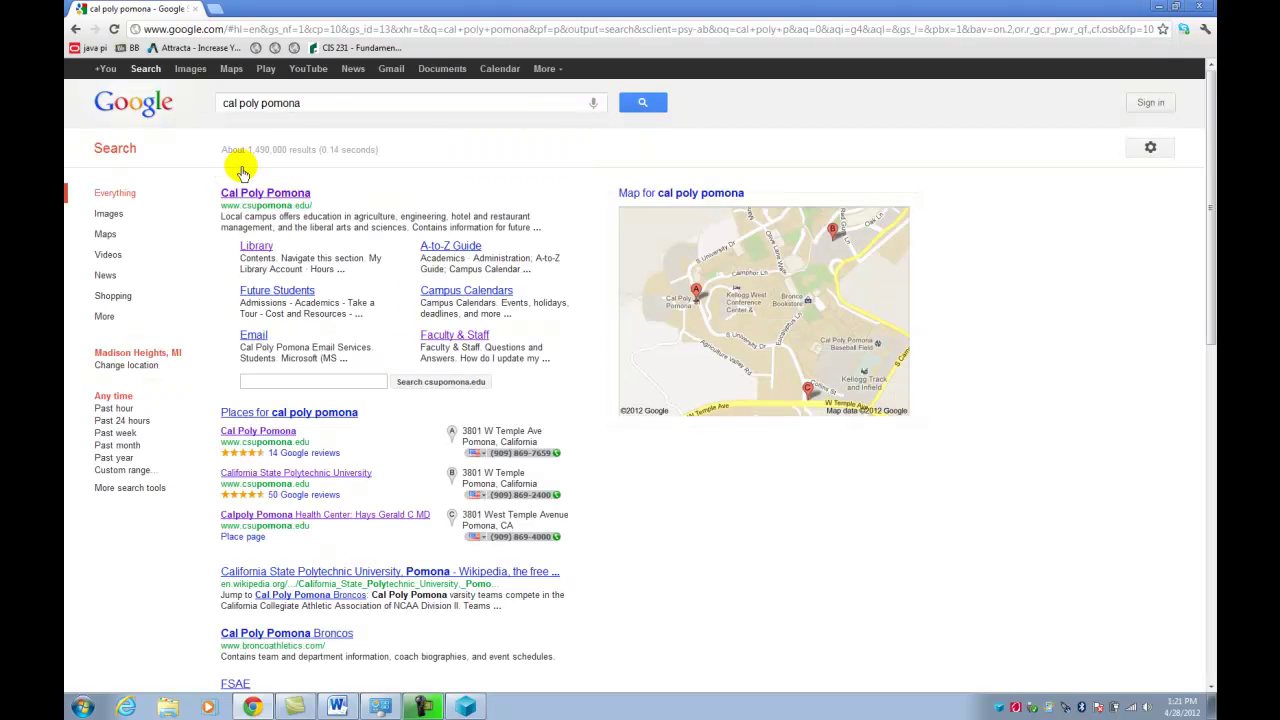
pyautogui.click(256, 195)
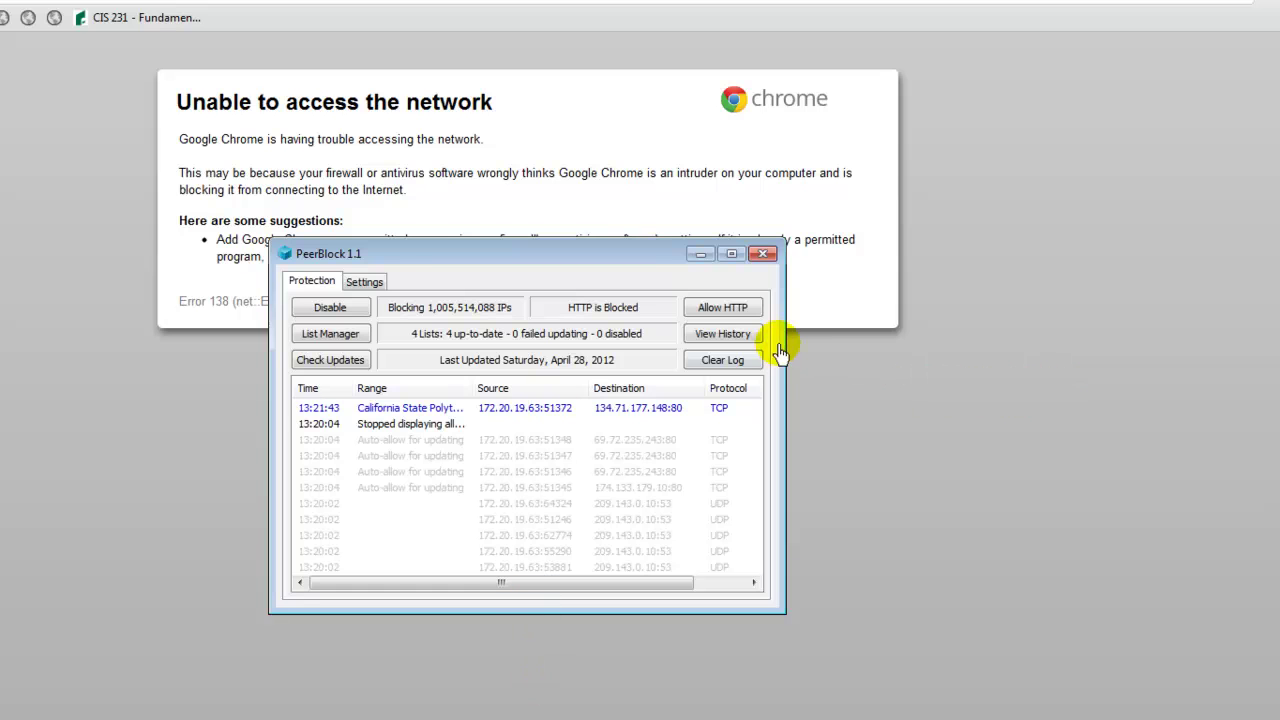
# - Widen the PeerBlock window and Range column, then allow HTTP traffic
pyautogui.moveTo(787, 340); pyautogui.dragTo(1019, 338)
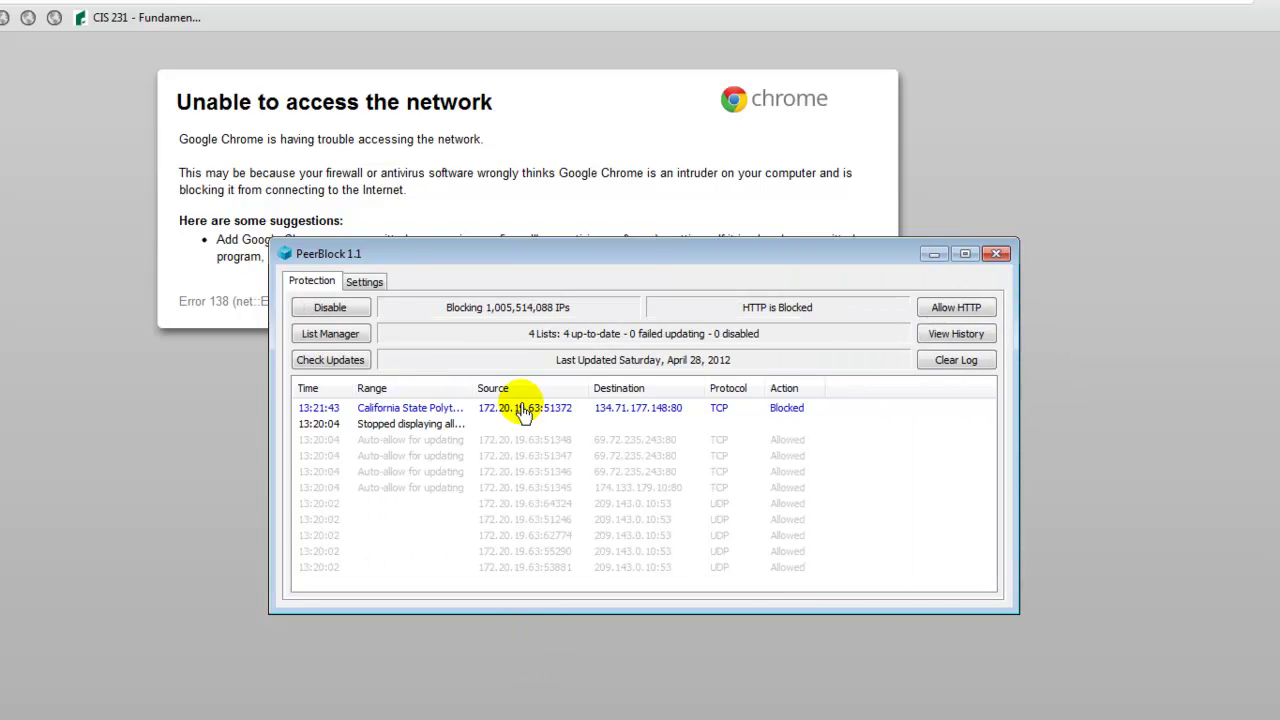
pyautogui.moveTo(473, 390); pyautogui.dragTo(596, 392)
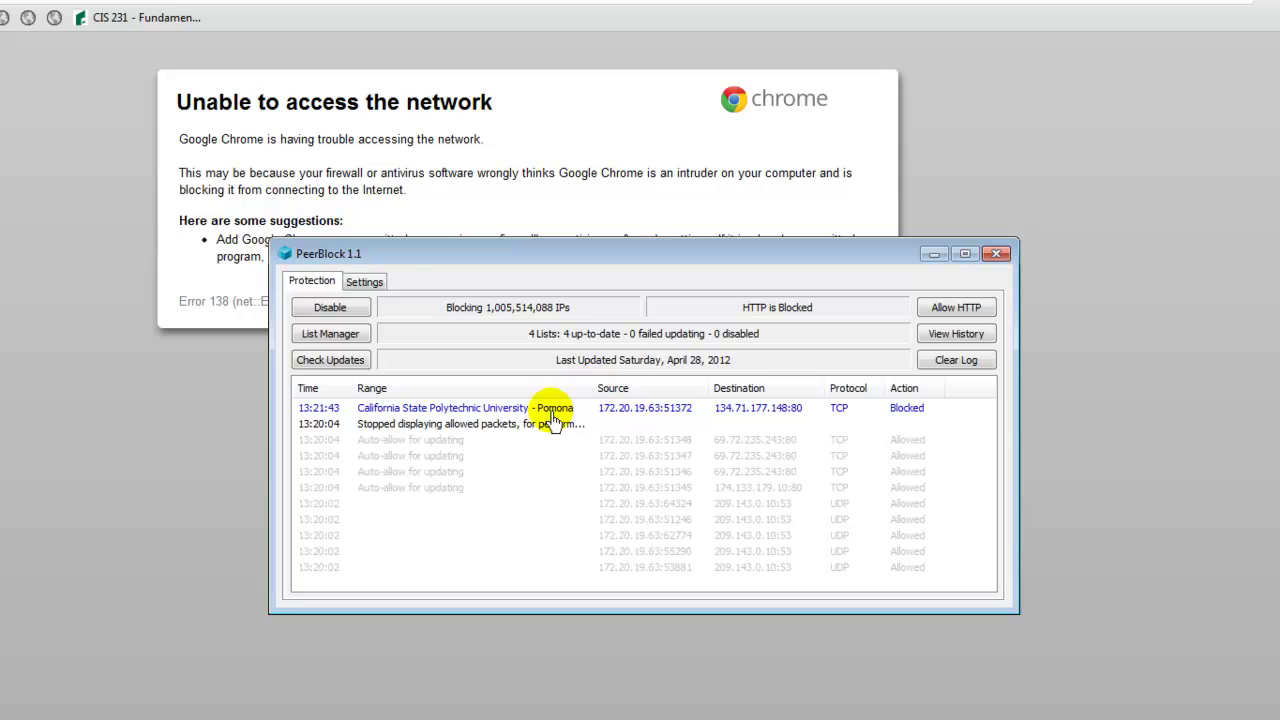
pyautogui.click(956, 309)
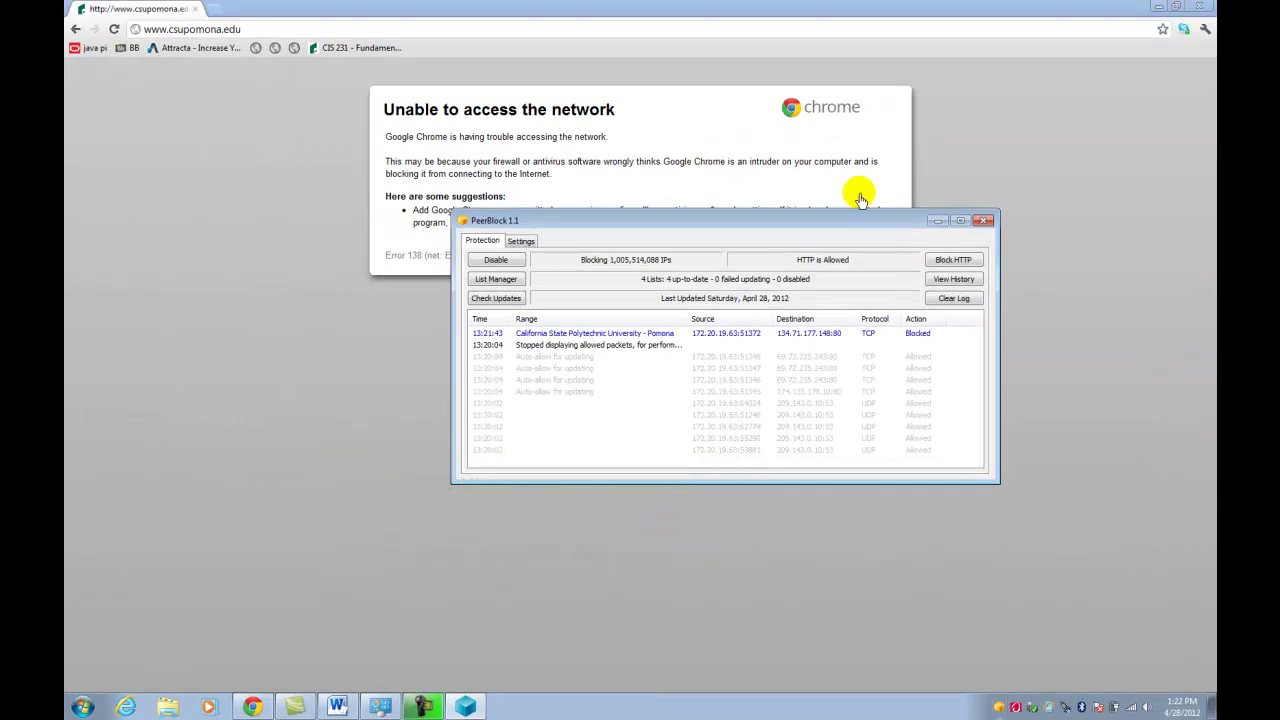
# - Minimize PeerBlock, reload the Cal Poly Pomona page, then restore and hide PeerBlock again
pyautogui.click(940, 220)
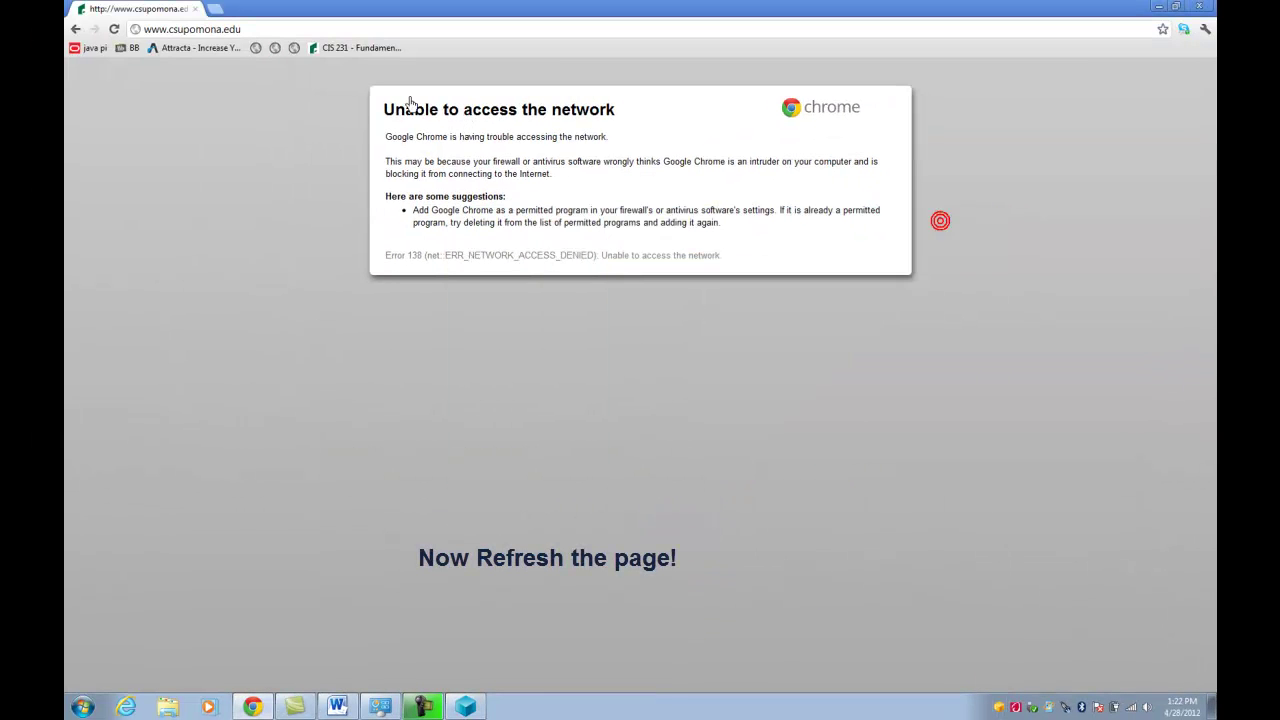
pyautogui.click(115, 30)
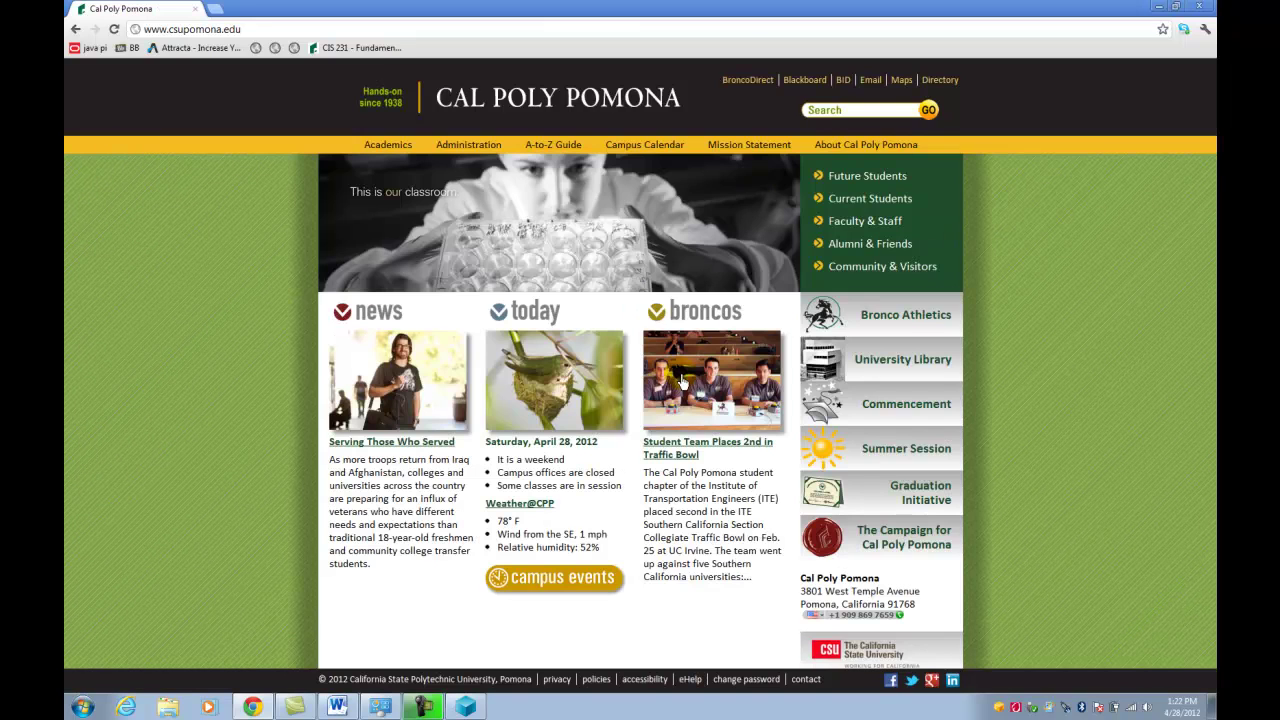
pyautogui.click(465, 707)
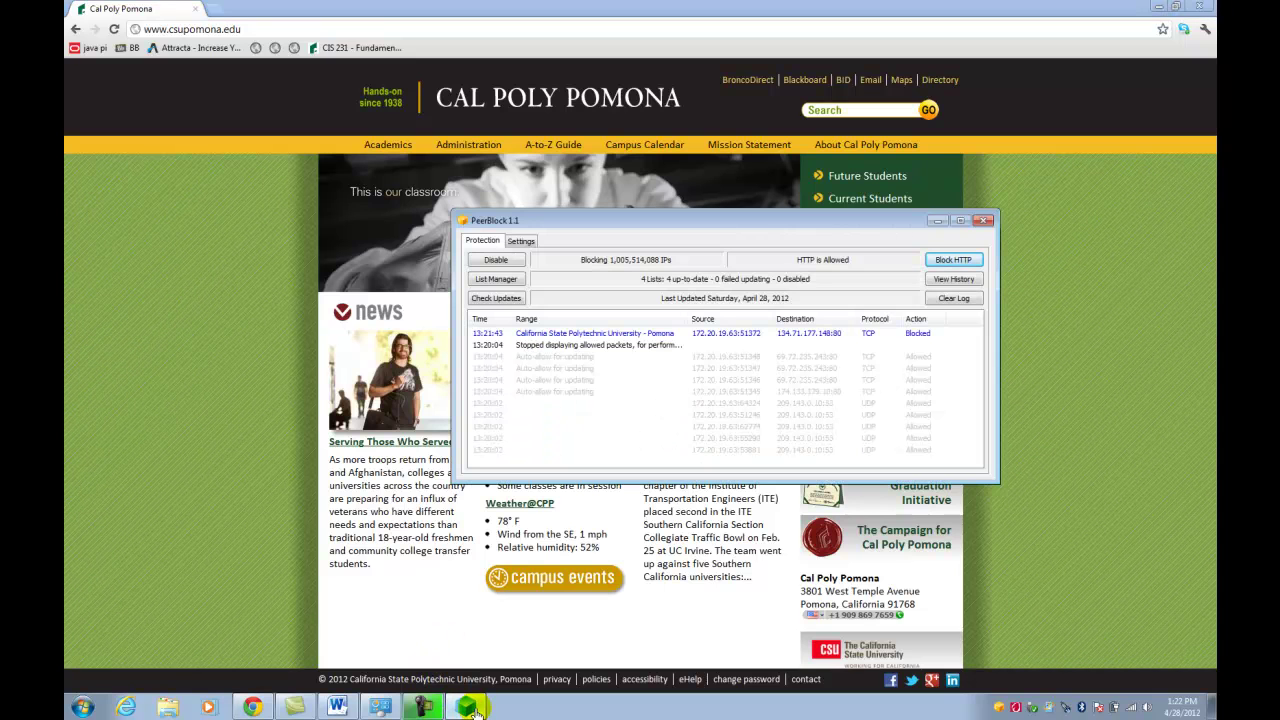
pyautogui.click(475, 710)
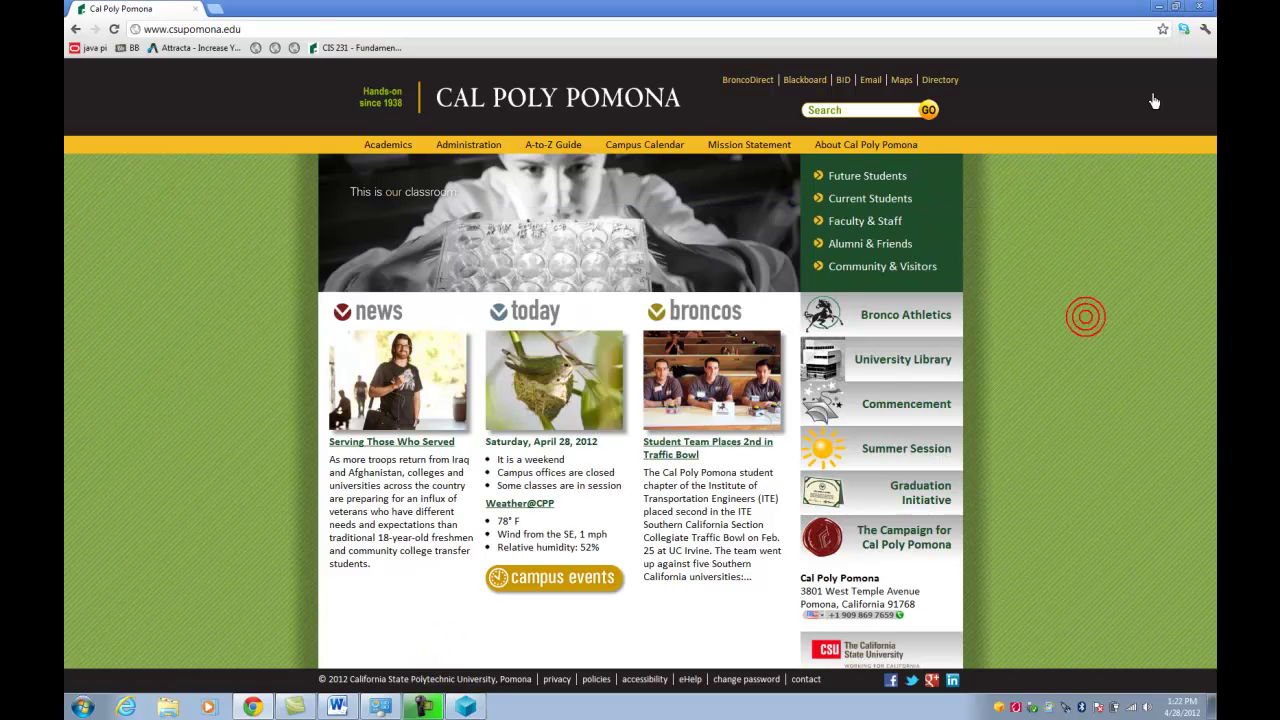
# - Go to clearbits.net and download the JoCo Looks Back and Please Do Something Archives, Vol.1 torrents
pyautogui.click(989, 32)
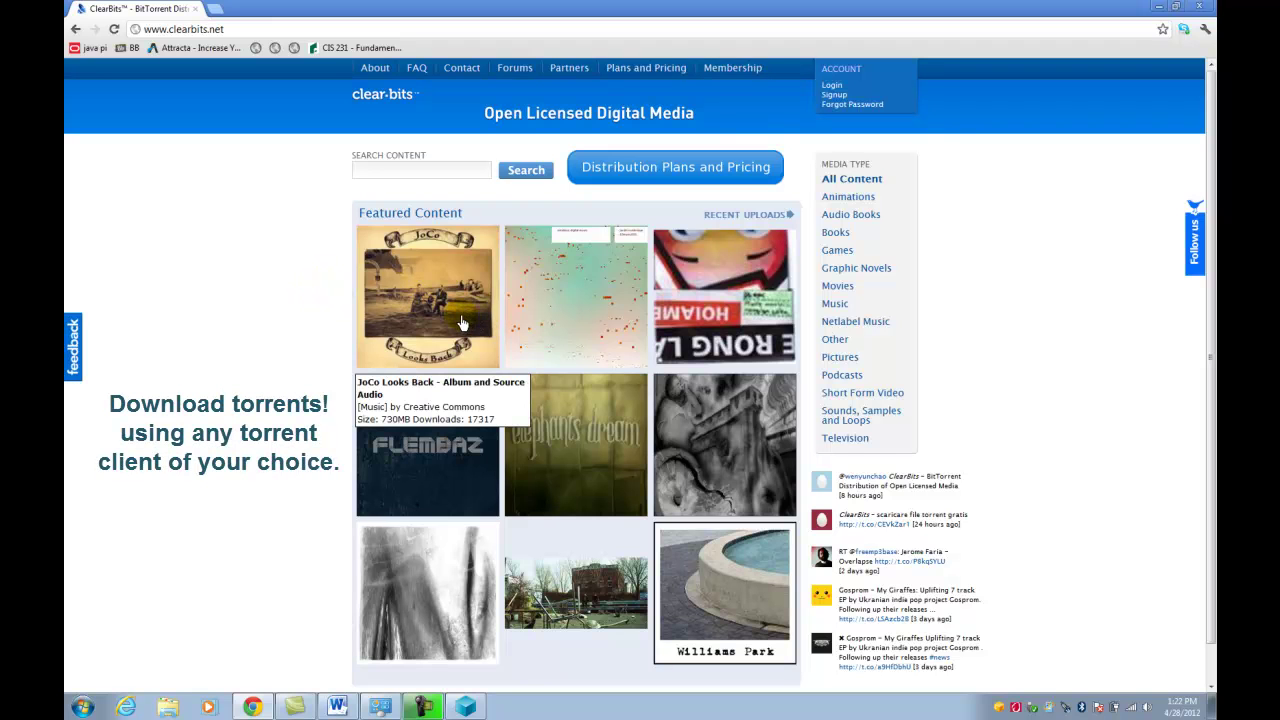
pyautogui.click(459, 322)
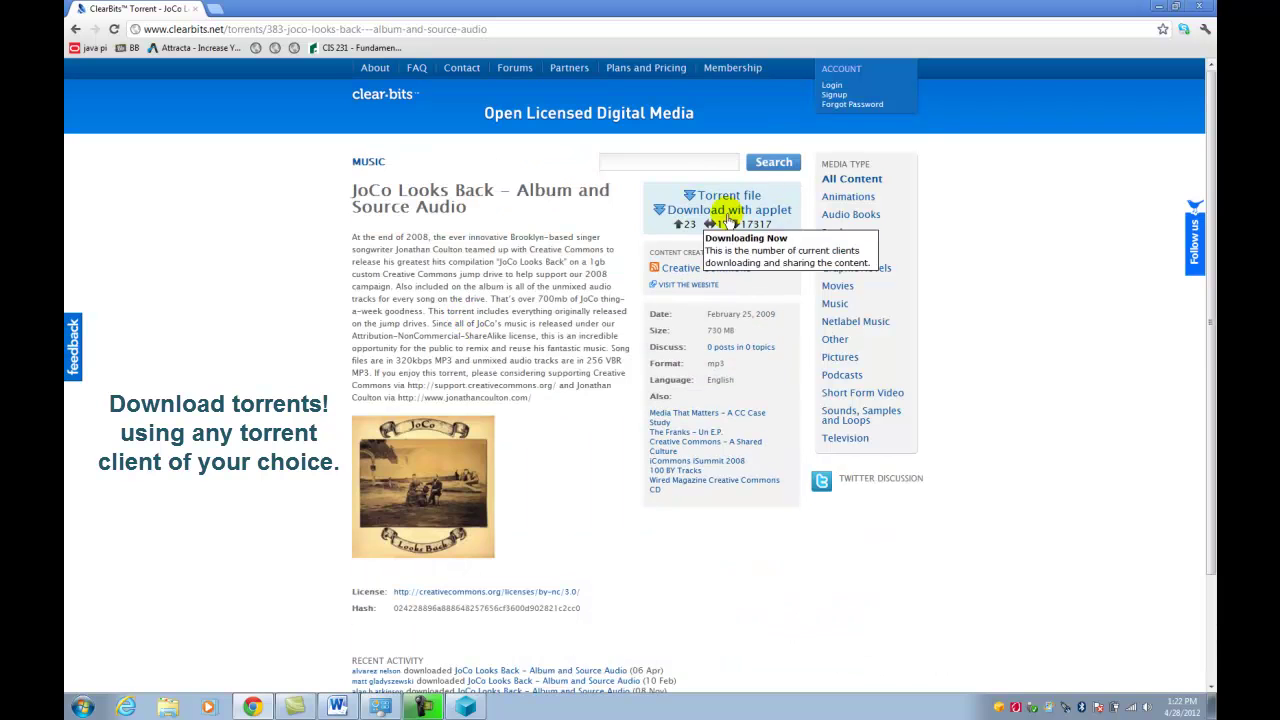
pyautogui.click(731, 195)
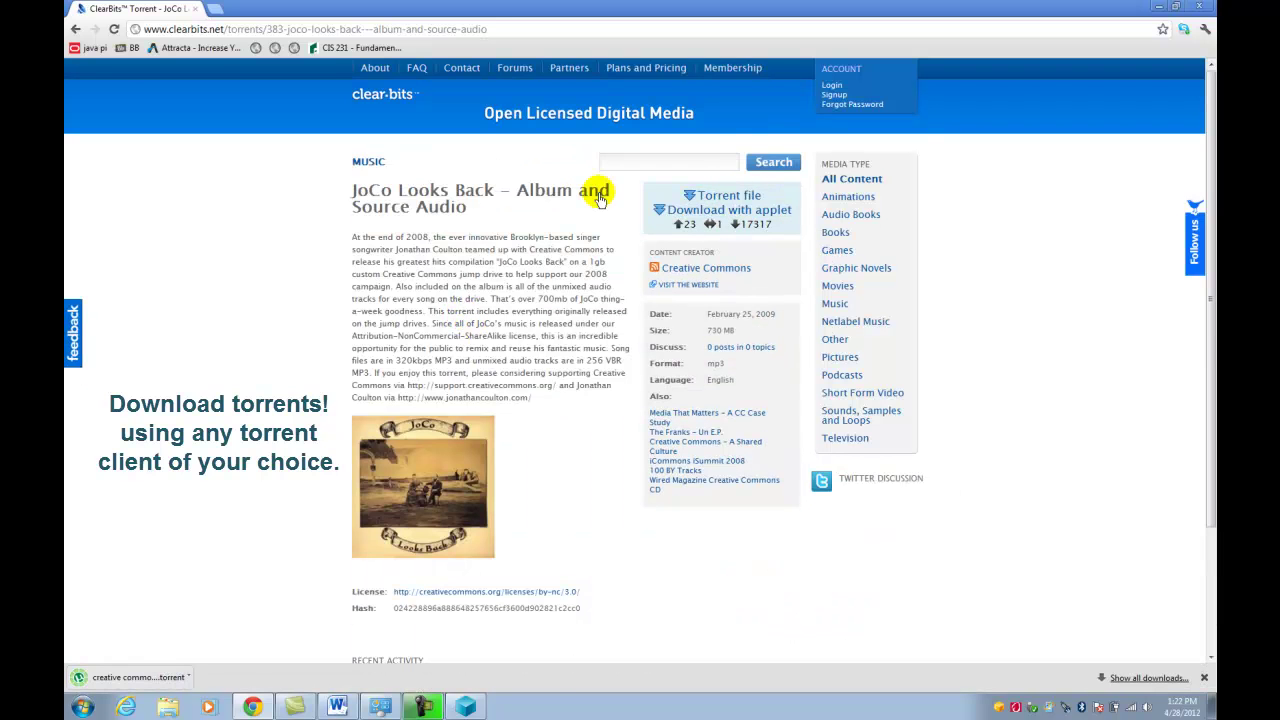
pyautogui.click(72, 30)
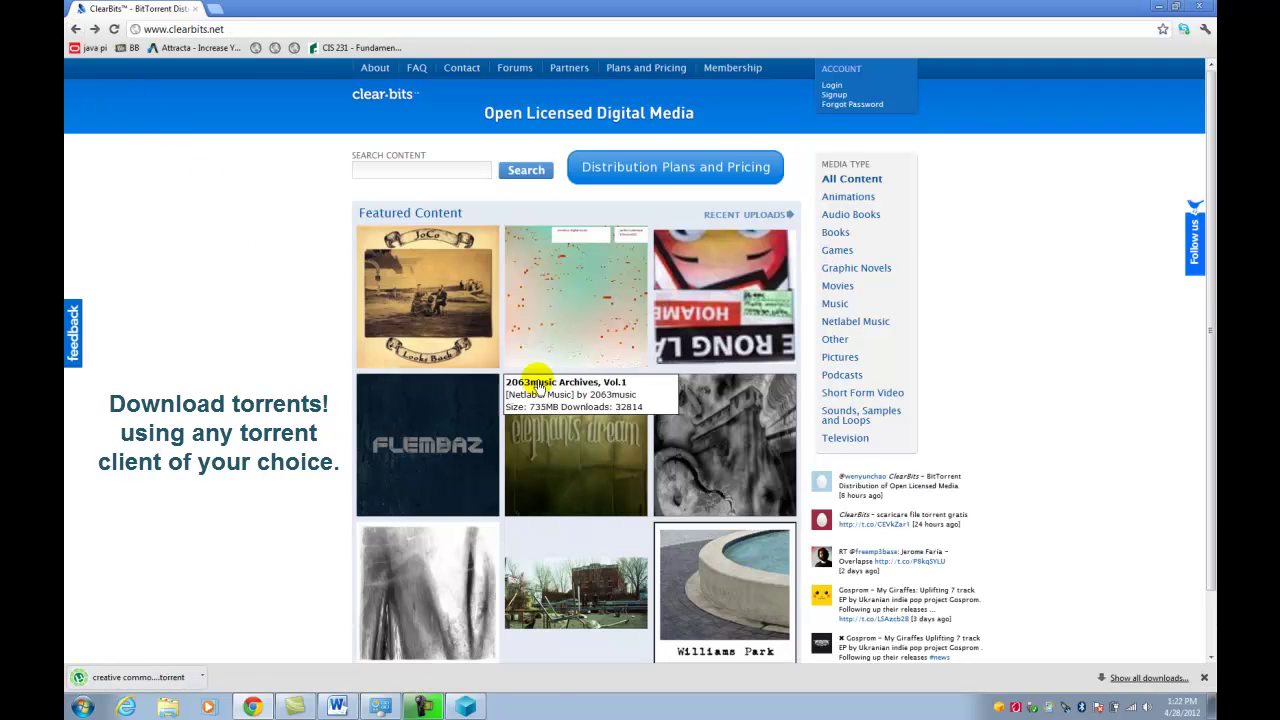
pyautogui.scroll(-1, 773, 452)
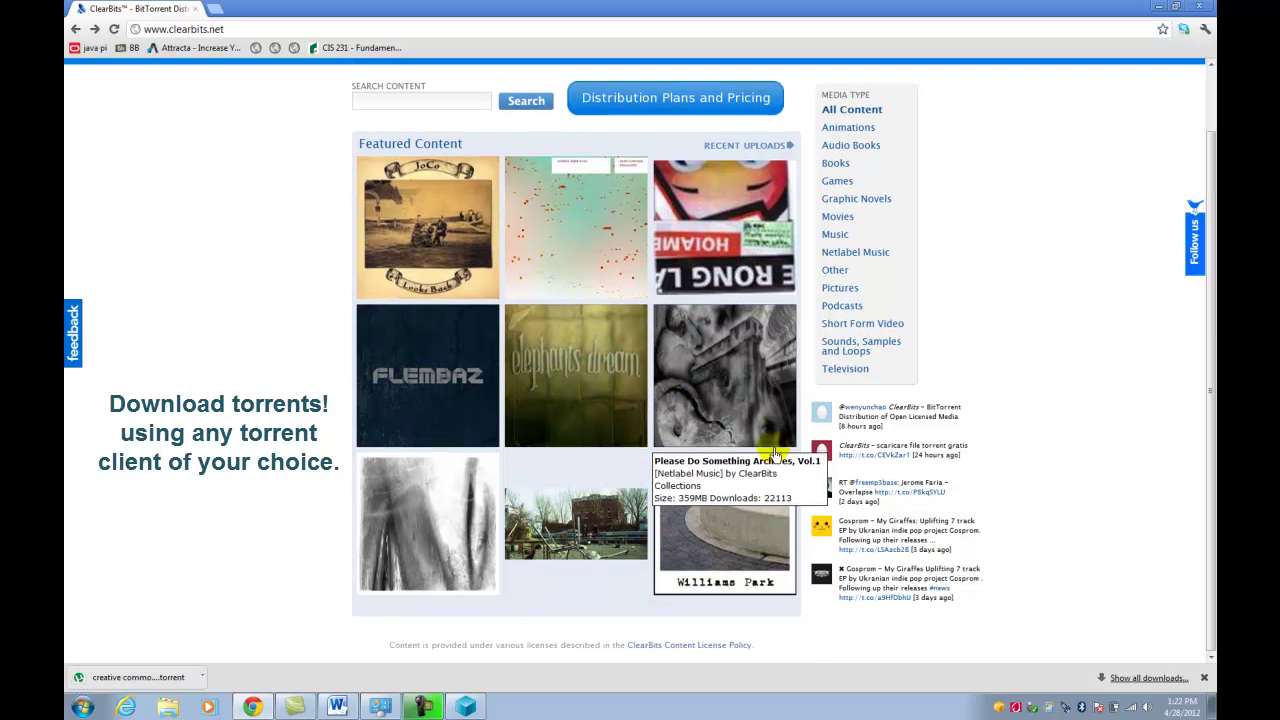
pyautogui.click(736, 379)
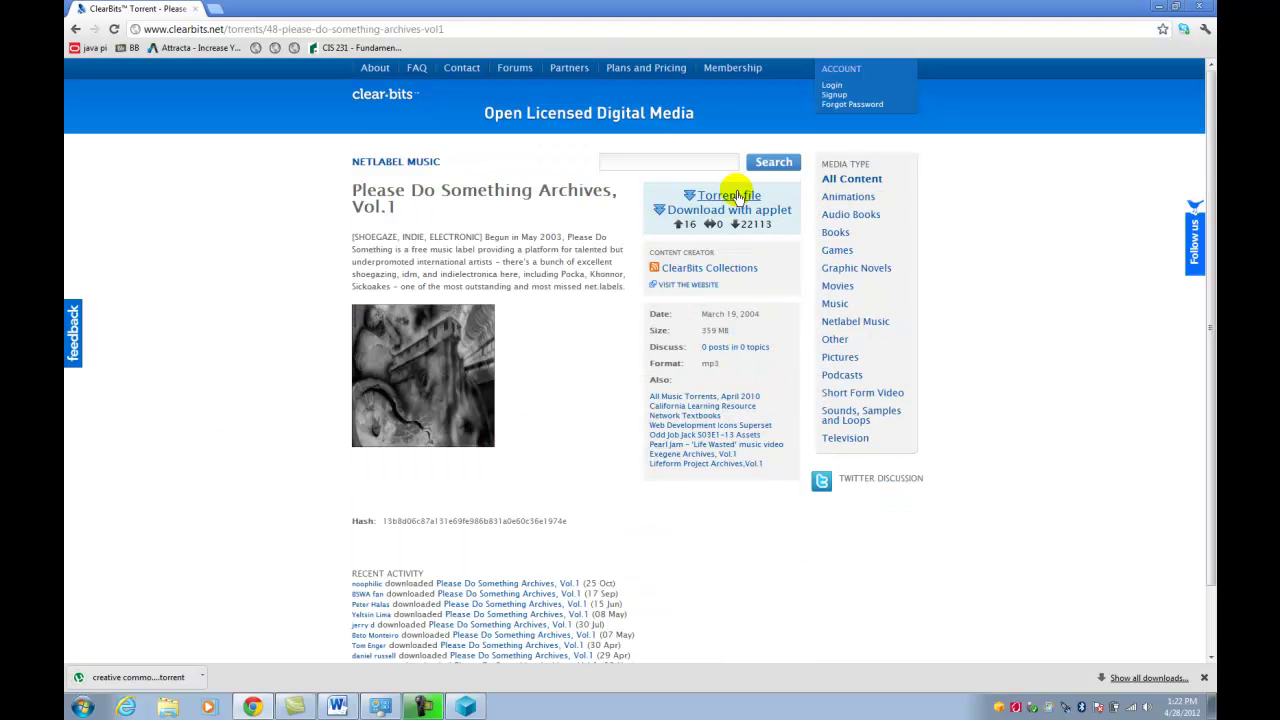
pyautogui.click(741, 197)
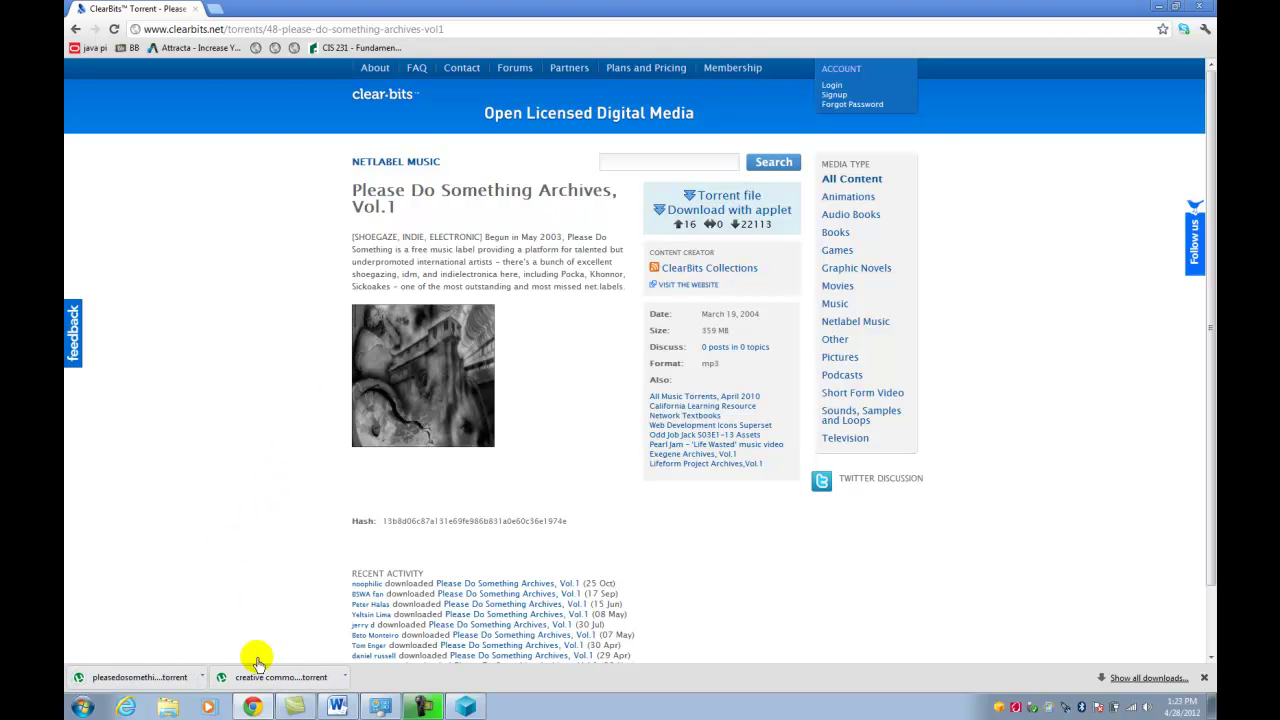
# - Add the downloaded JoCo Looks Back torrent to µTorrent
pyautogui.click(145, 675)
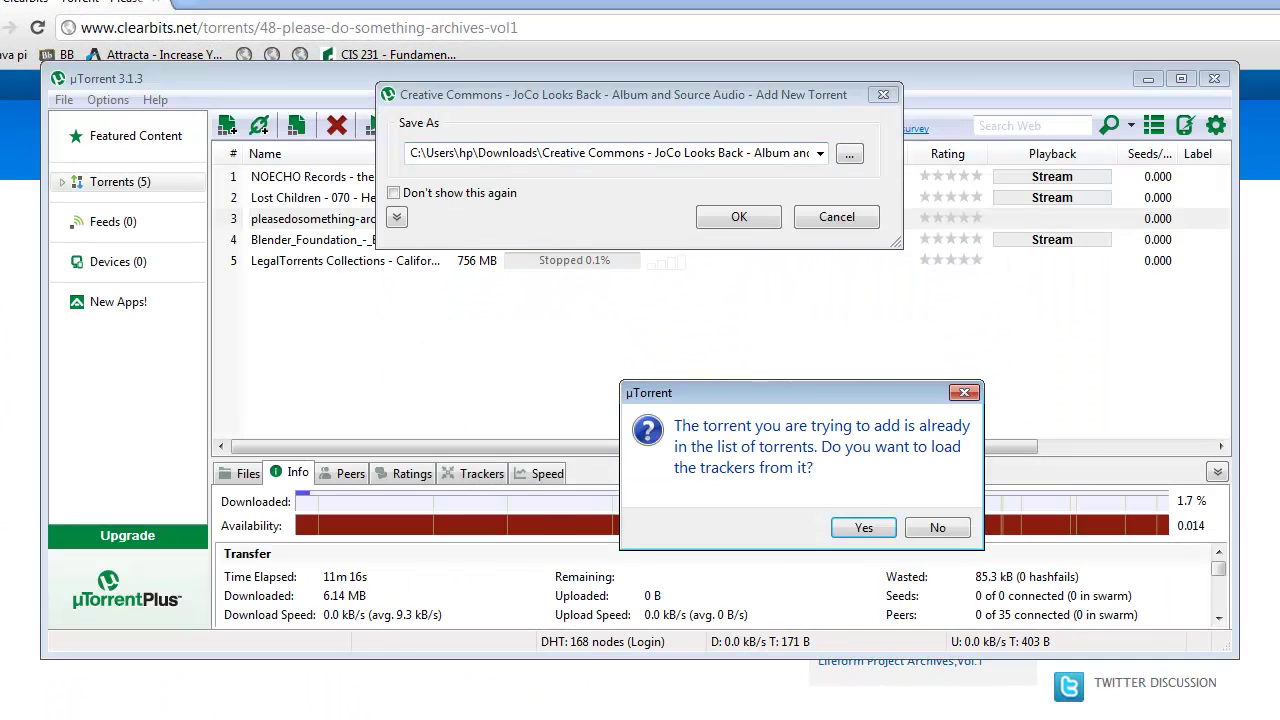
pyautogui.click(864, 527)
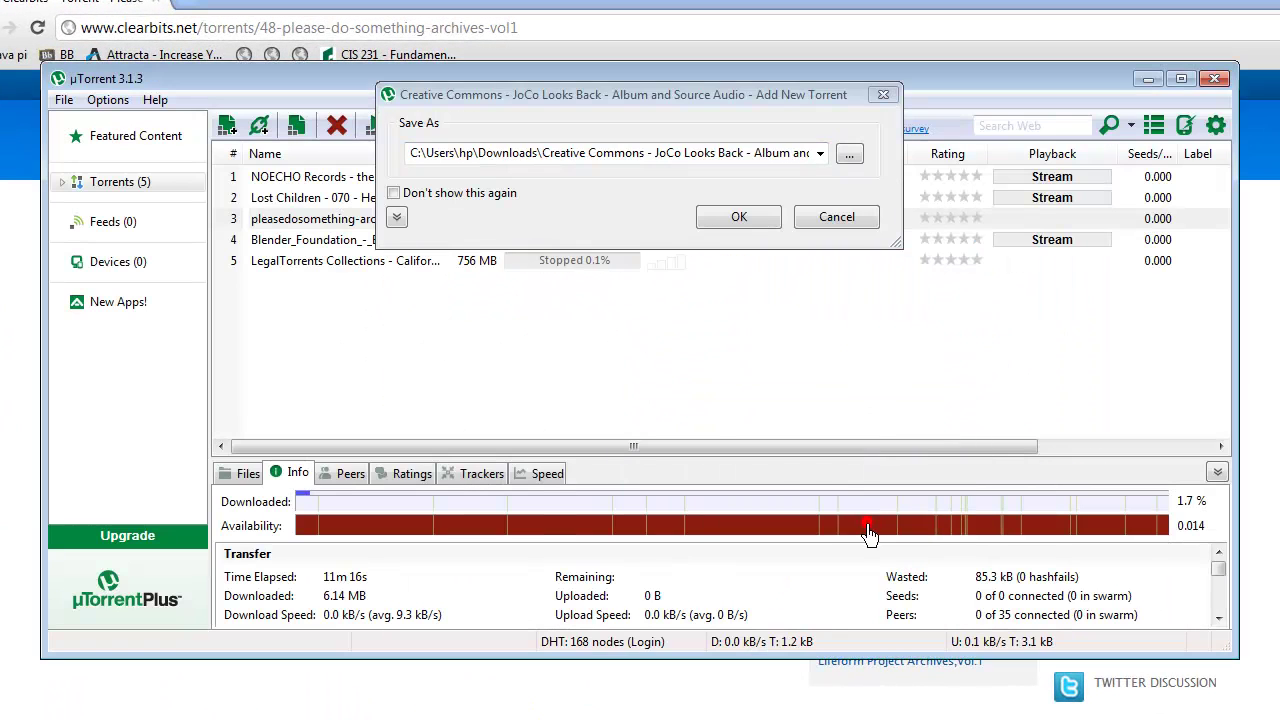
pyautogui.click(739, 217)
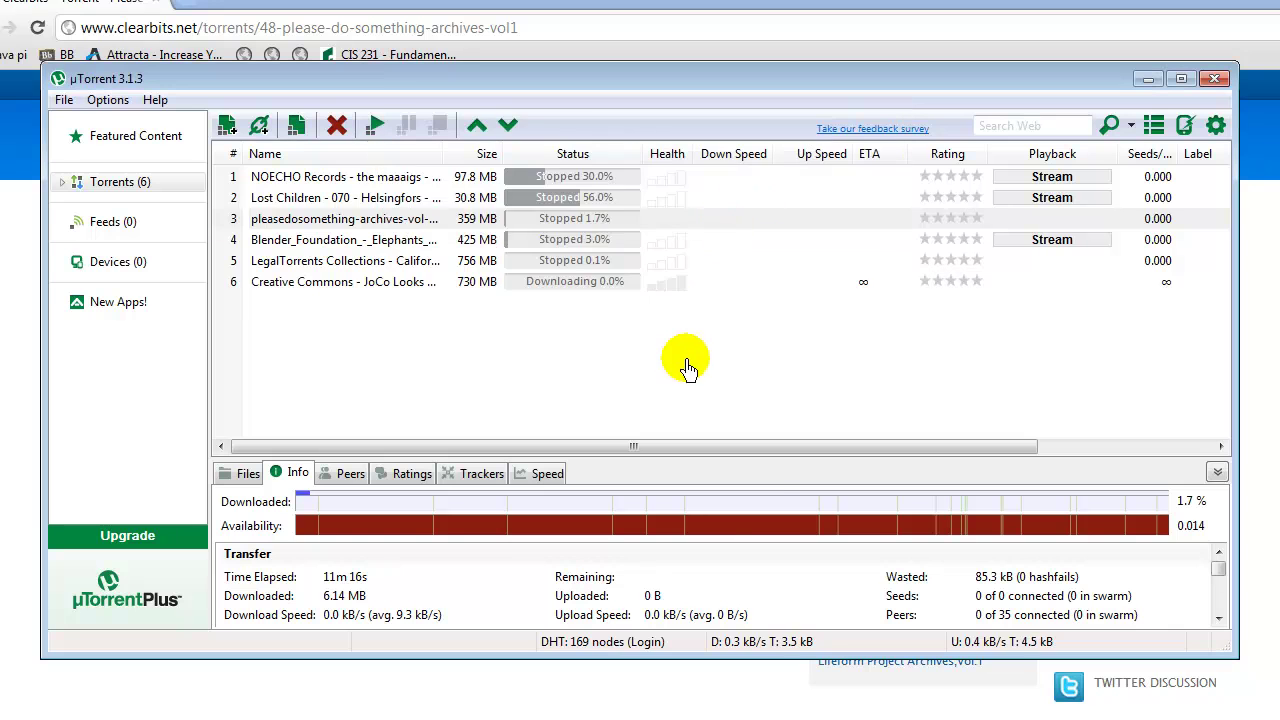
# - Start all six torrents downloading and minimize µTorrent
pyautogui.moveTo(680, 349); pyautogui.dragTo(537, 163)
pyautogui.click(375, 125)
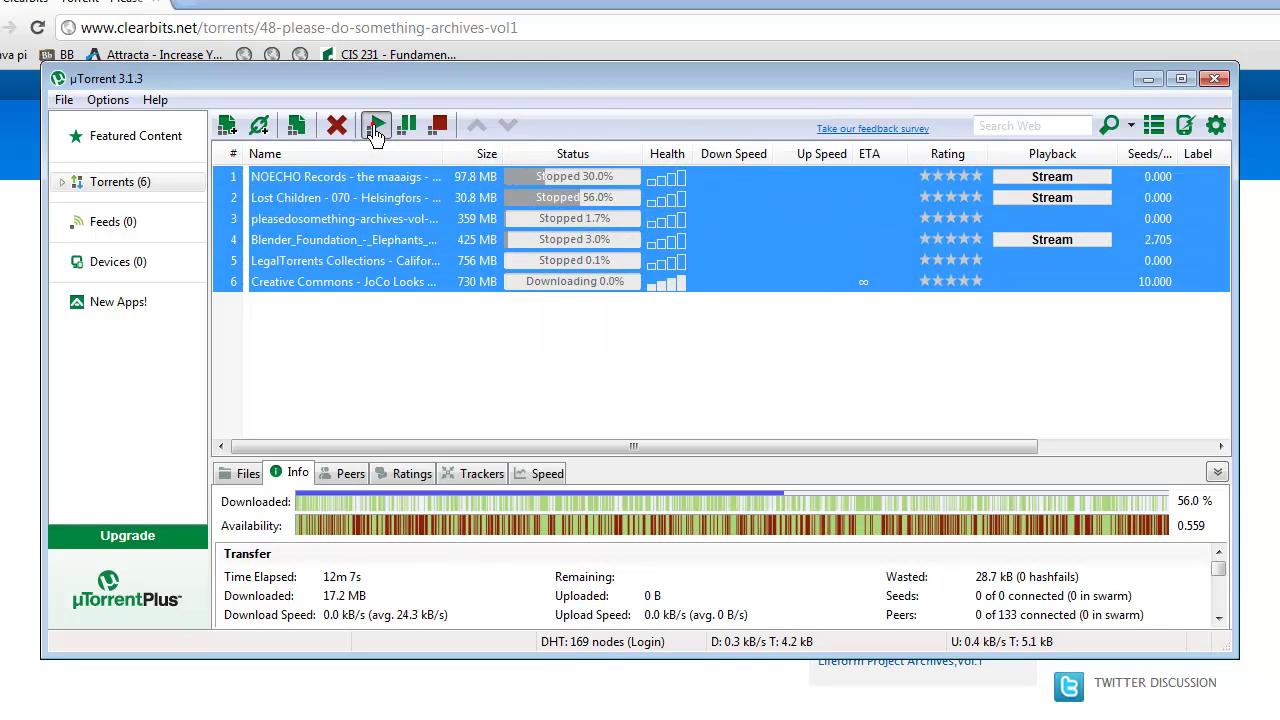
pyautogui.click(753, 398)
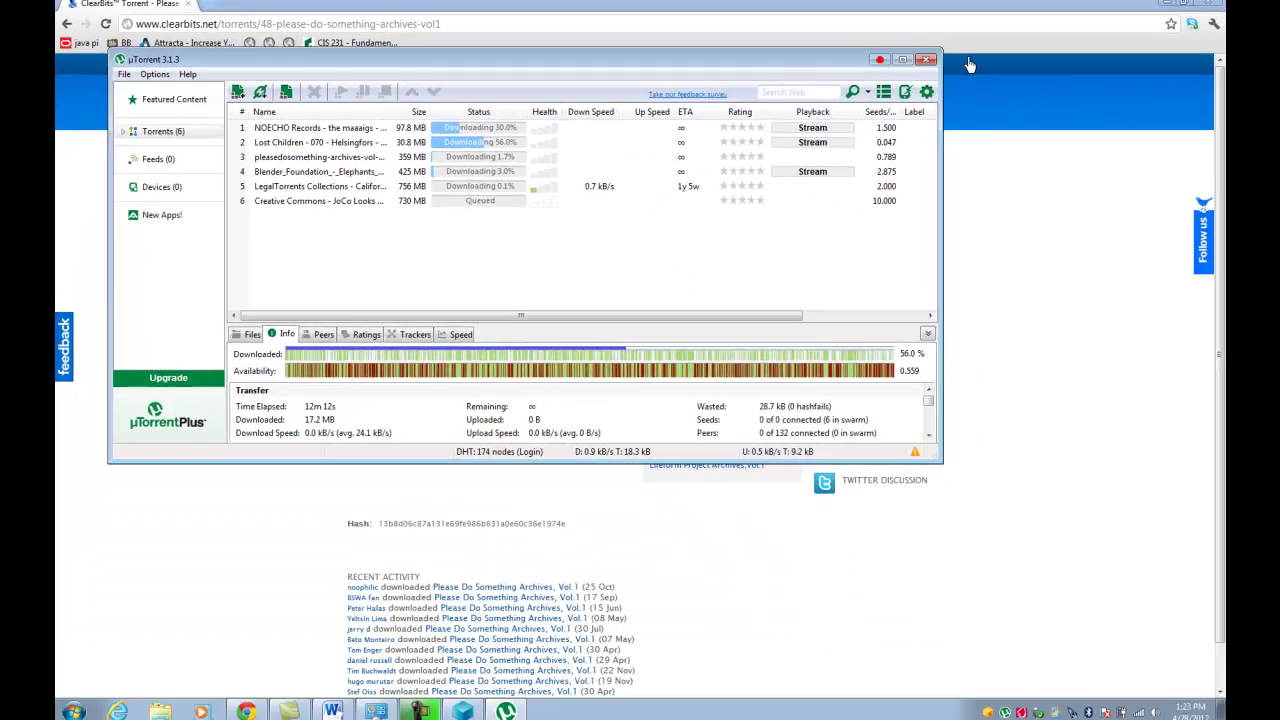
pyautogui.click(1150, 79)
# - Bring PeerBlock back in front of Chrome and enlarge its log to show blocked Trident Mediaguard and UNINETT connections
pyautogui.click(1210, 7)
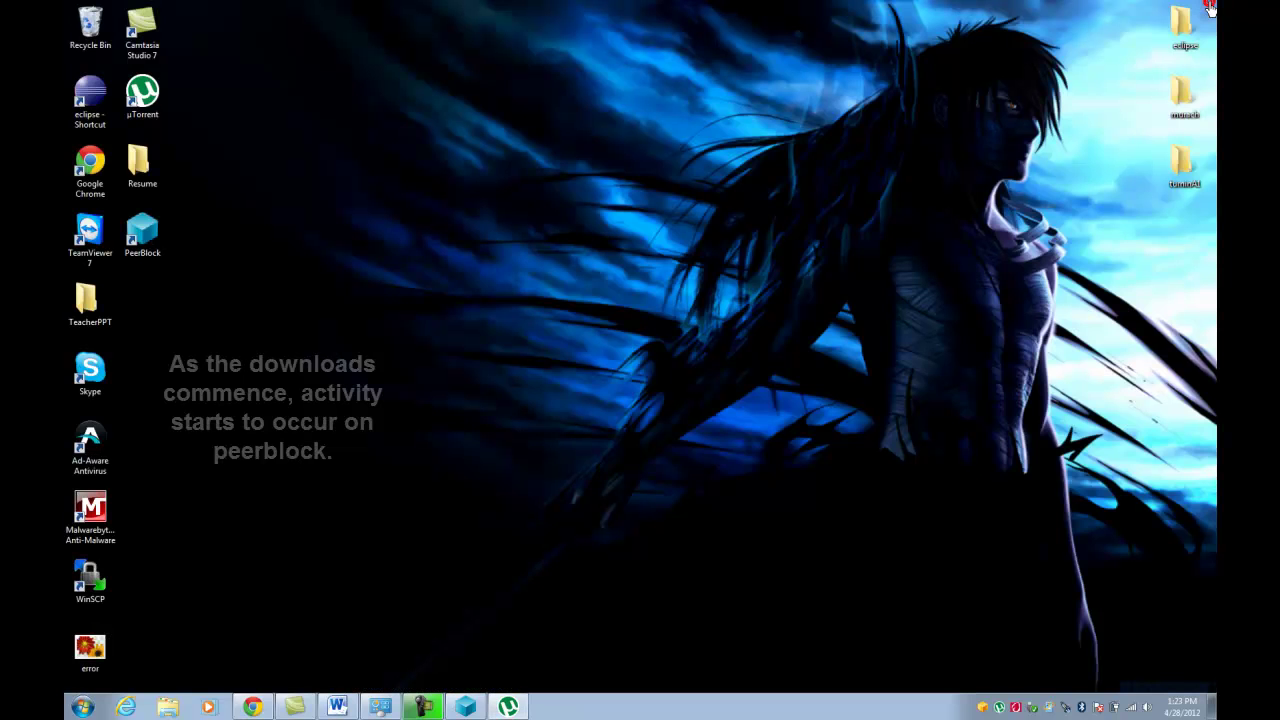
pyautogui.click(466, 708)
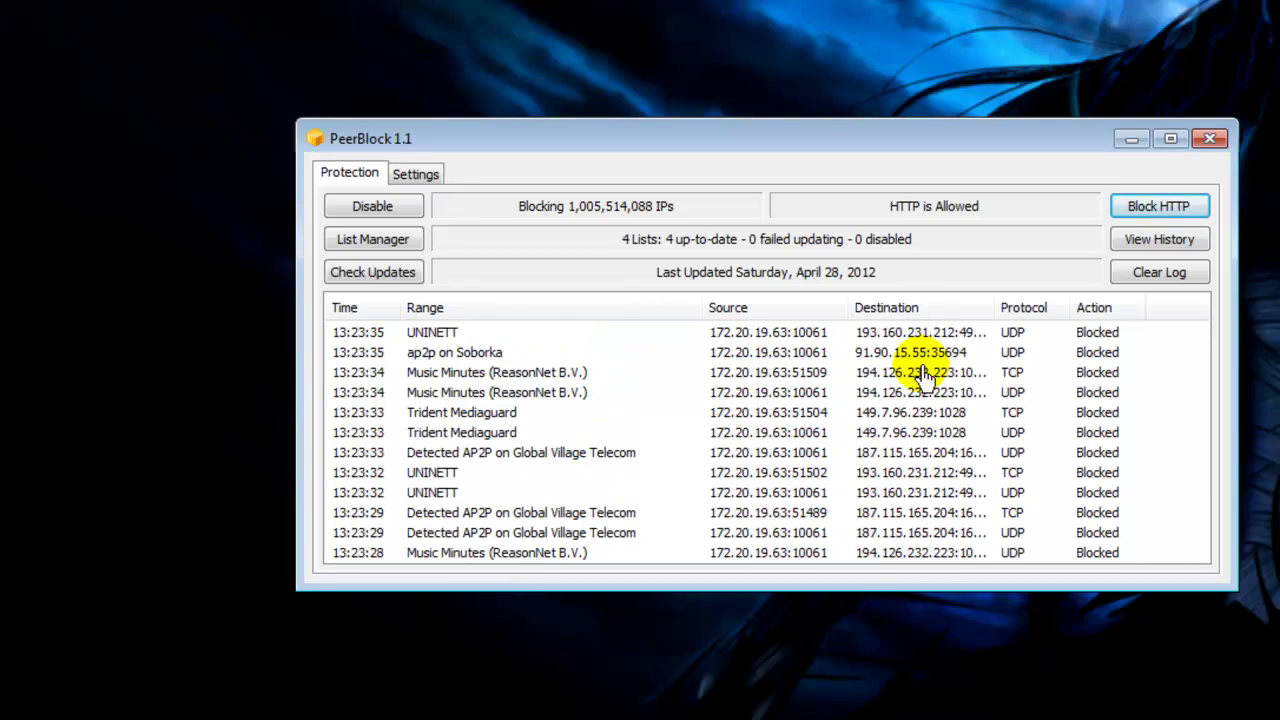
pyautogui.moveTo(843, 588); pyautogui.dragTo(829, 709)
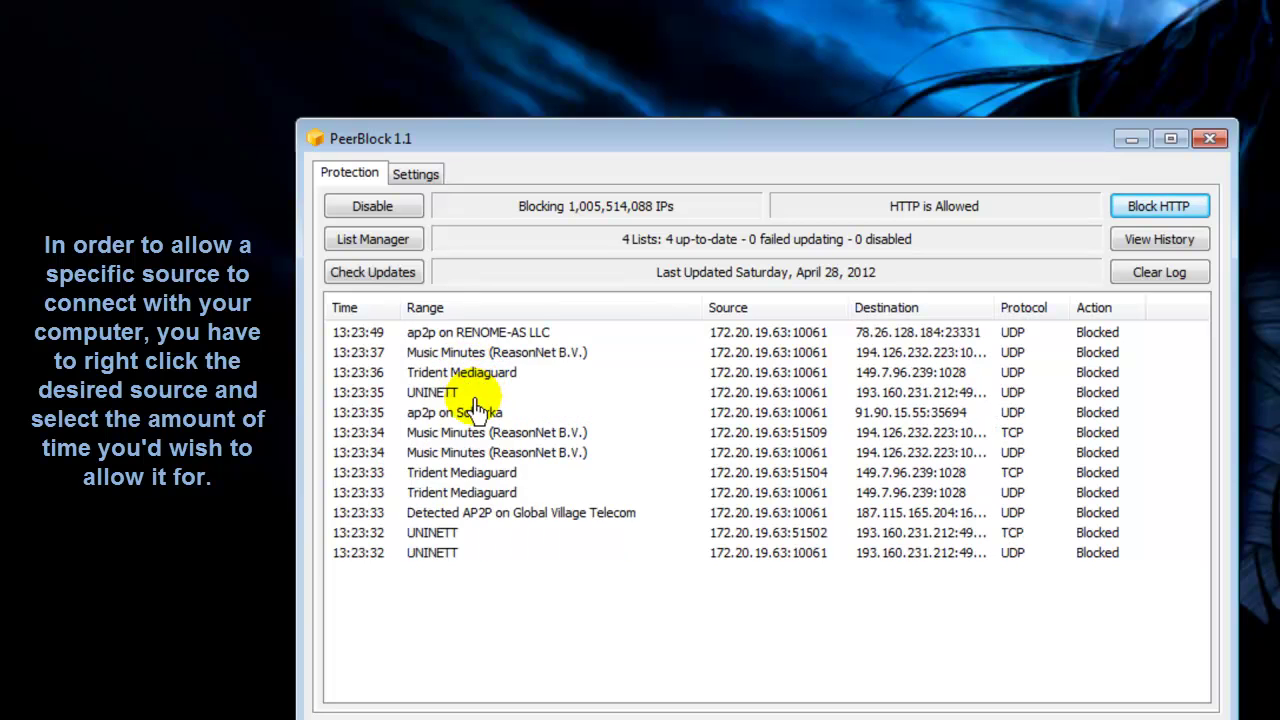
pyautogui.rightClick(470, 395)
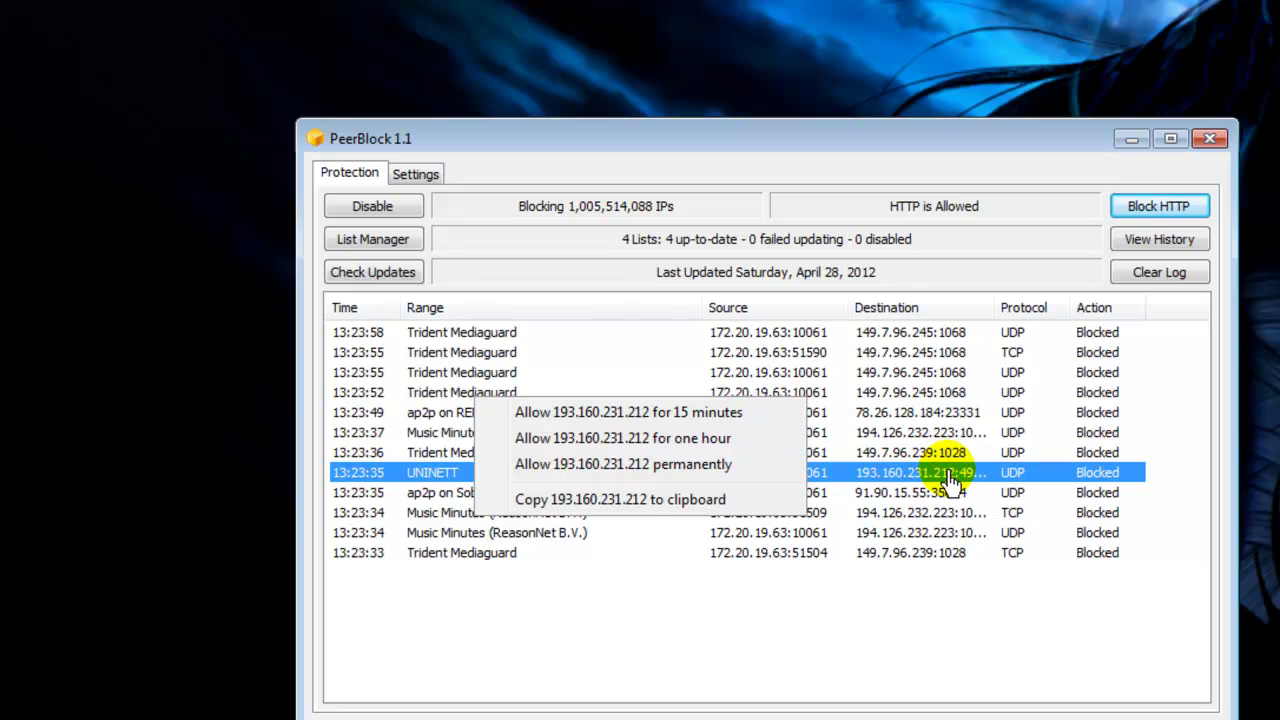
pyautogui.click(945, 480)
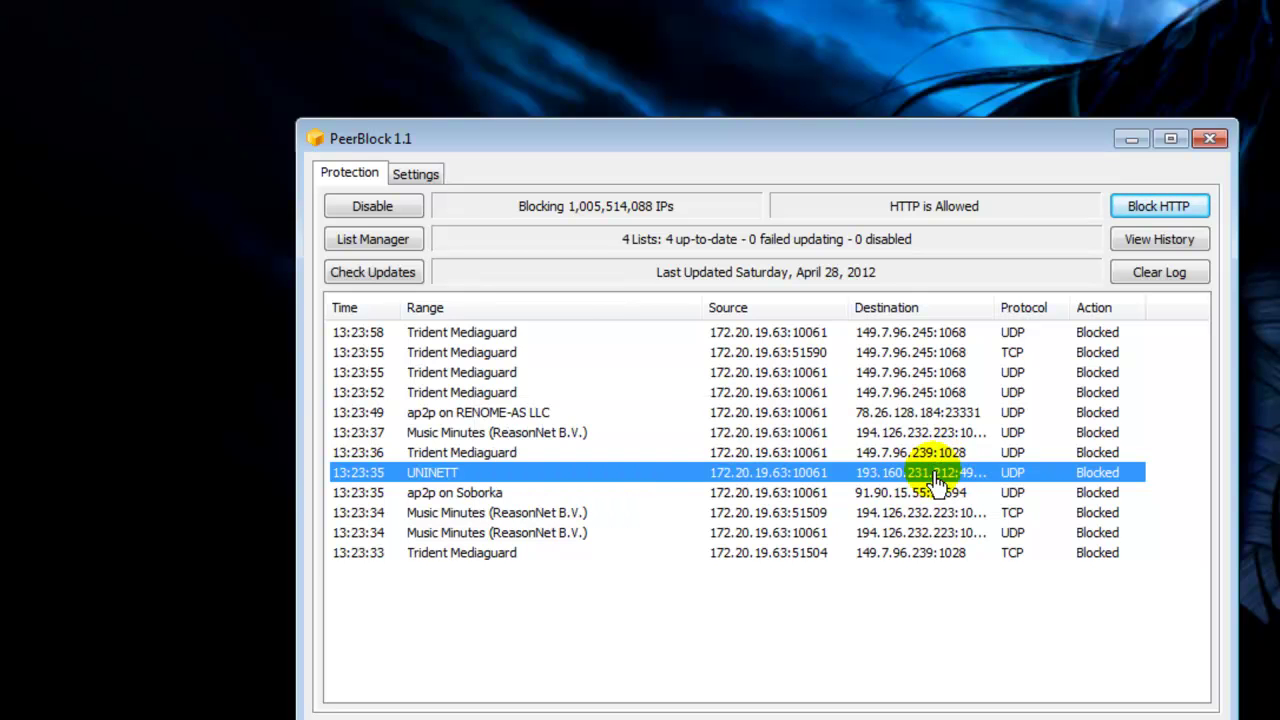